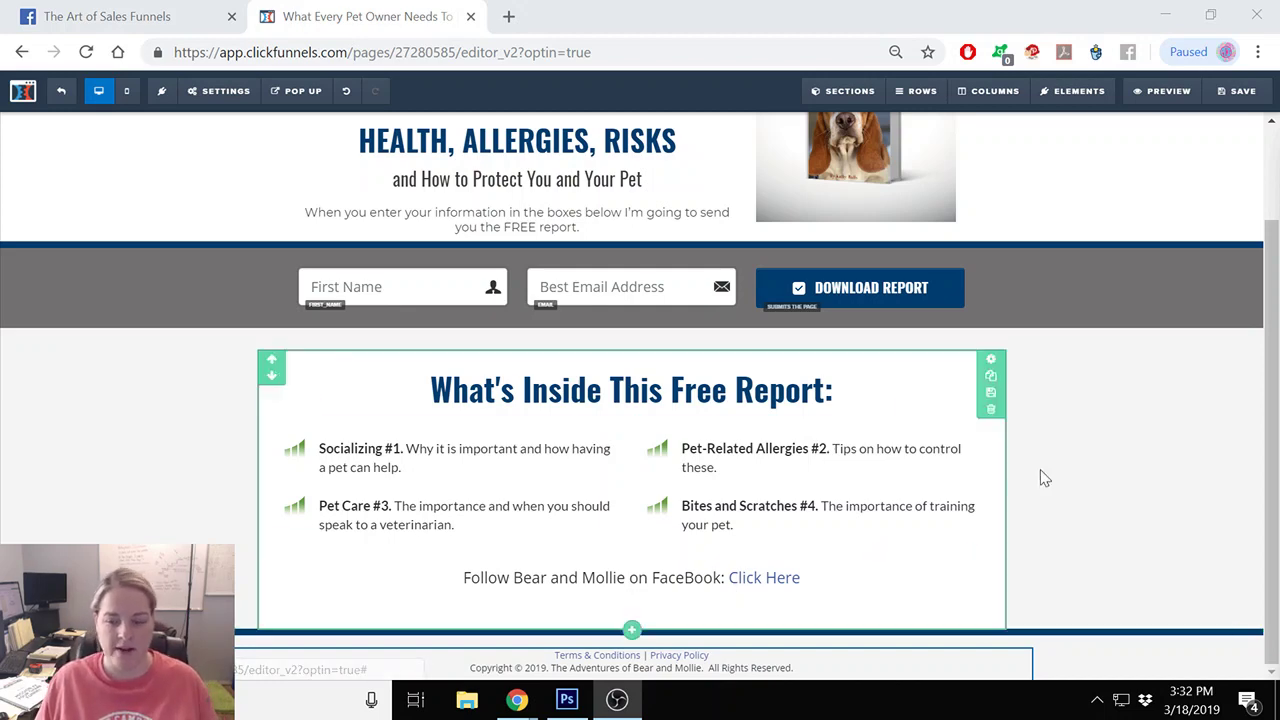
Review the whole landing page in the mobile layout, then return to the desktop layout.
{"action": "scroll", "coordinate": [1057, 465], "scroll_direction": "up", "scroll_amount": 2}
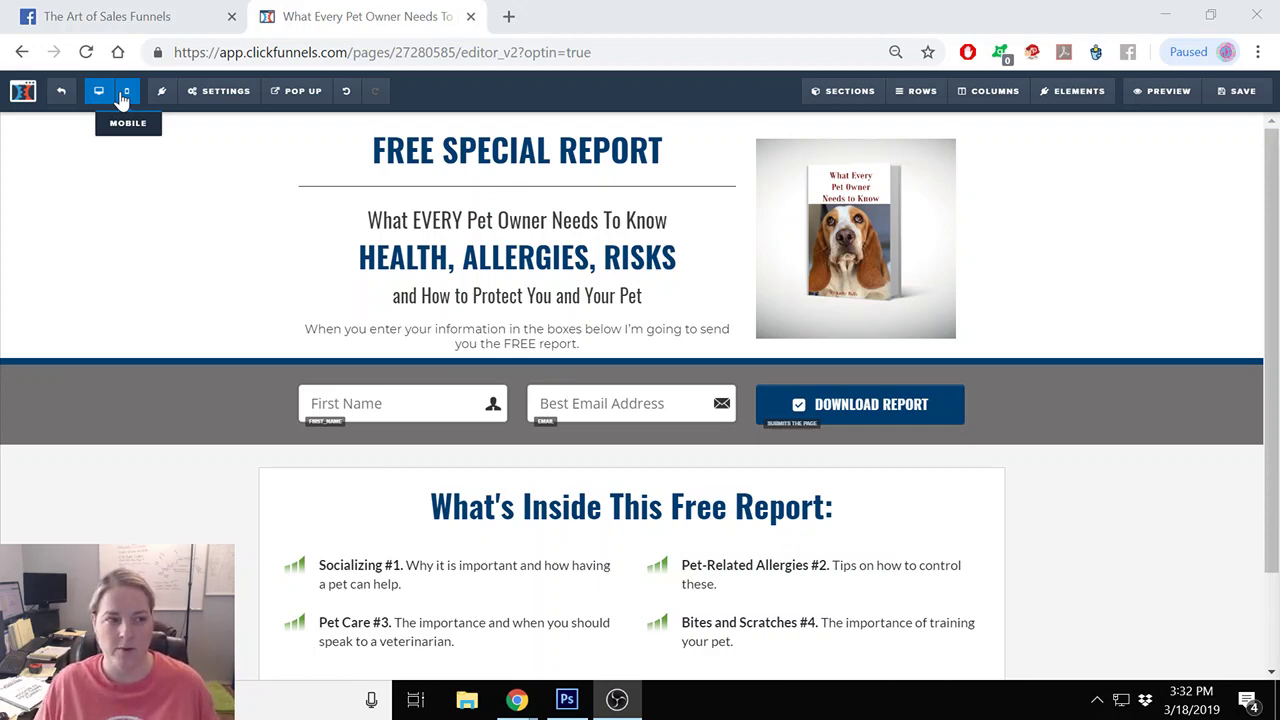
{"action": "left_click", "coordinate": [121, 96]}
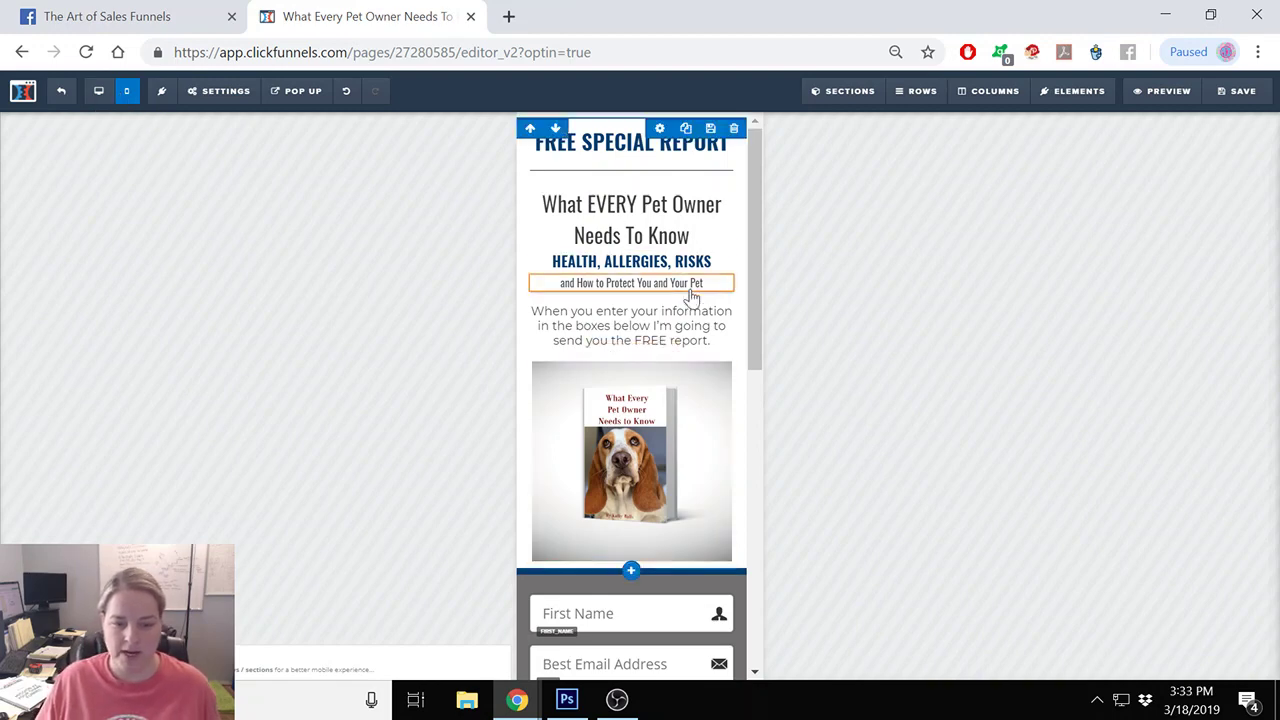
{"action": "scroll", "coordinate": [706, 571], "scroll_direction": "down", "scroll_amount": 7}
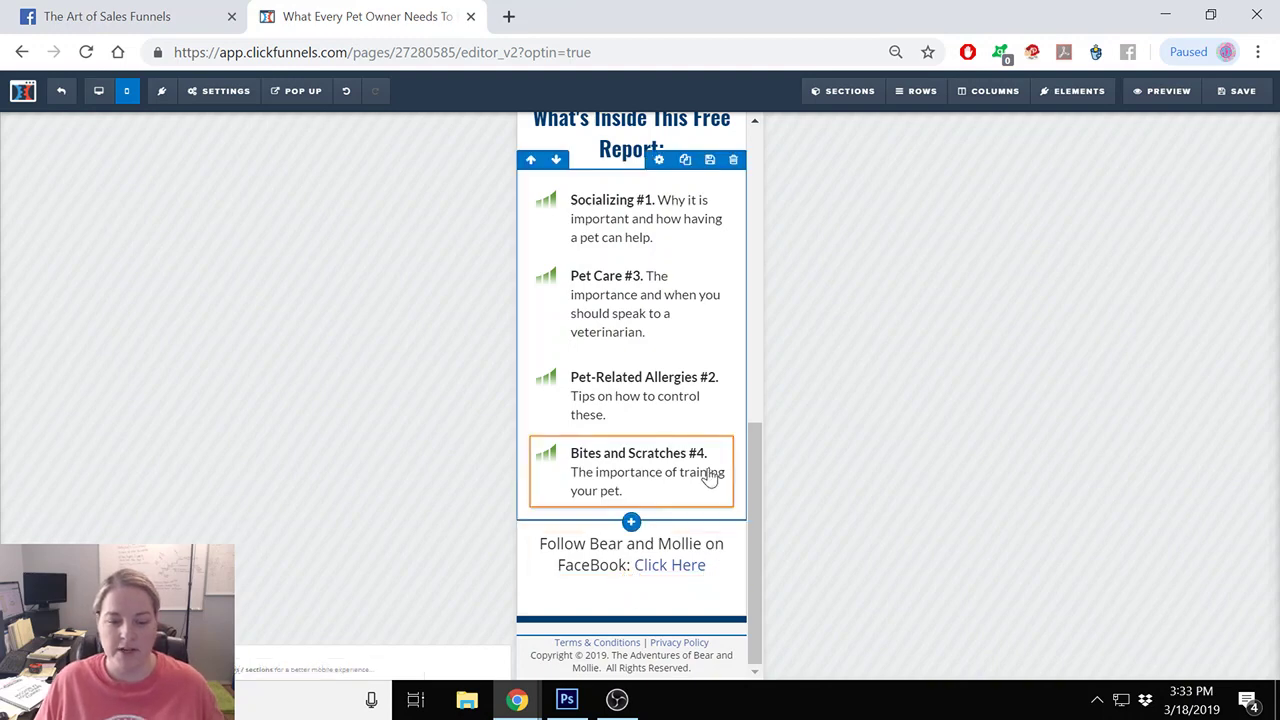
{"action": "scroll", "coordinate": [709, 450], "scroll_direction": "up", "scroll_amount": 2}
{"action": "scroll", "coordinate": [708, 436], "scroll_direction": "up", "scroll_amount": 6}
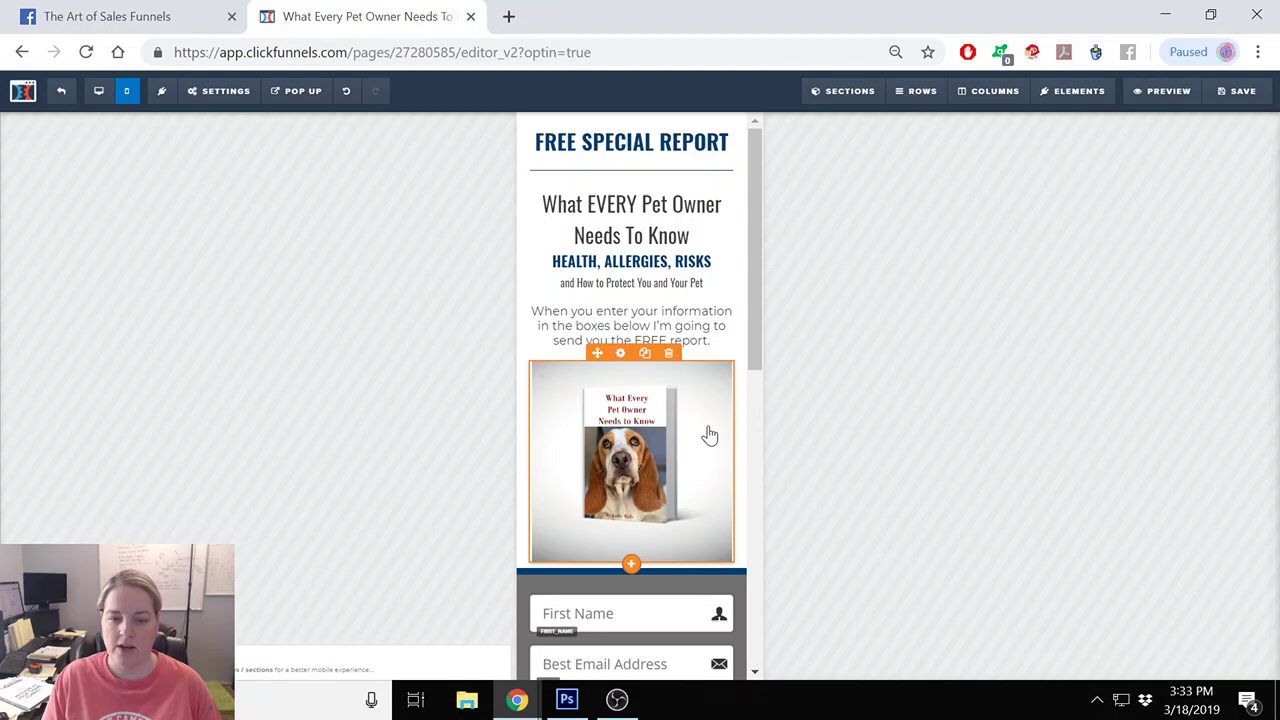
{"action": "left_click", "coordinate": [98, 91]}
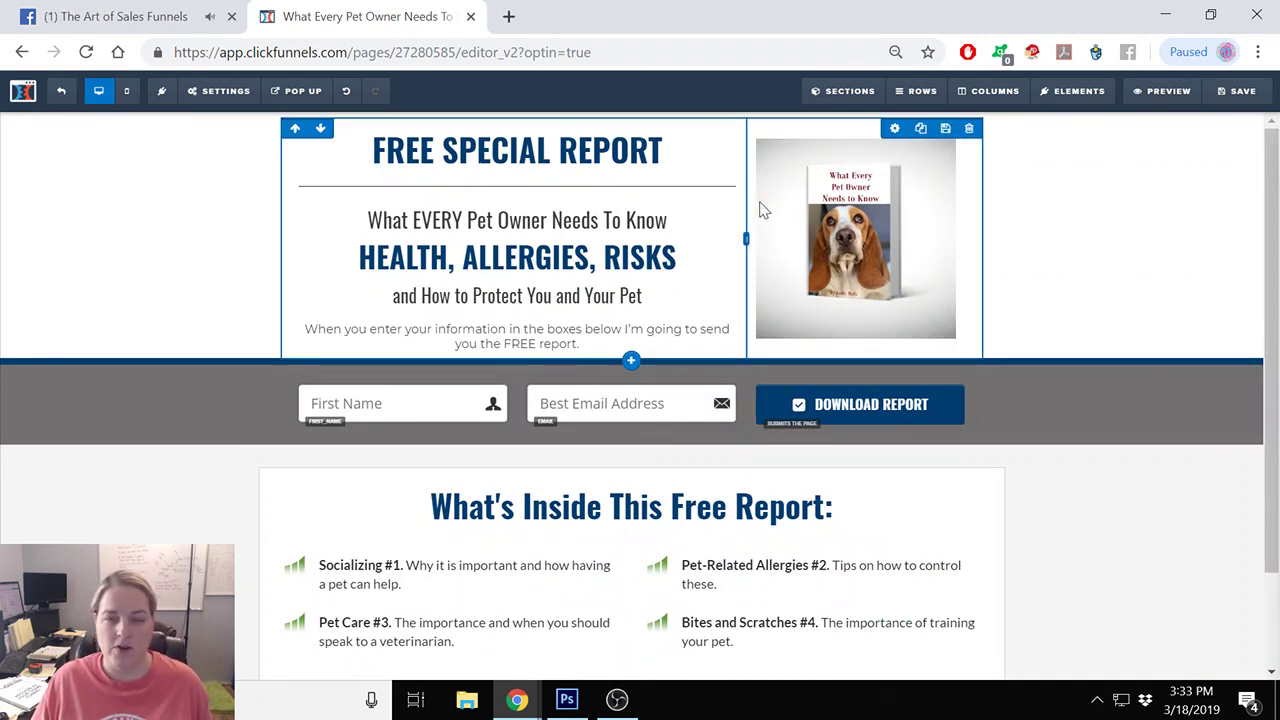
Set the book cover image to show on desktop only and check the mobile layout.
{"action": "left_click", "coordinate": [126, 91]}
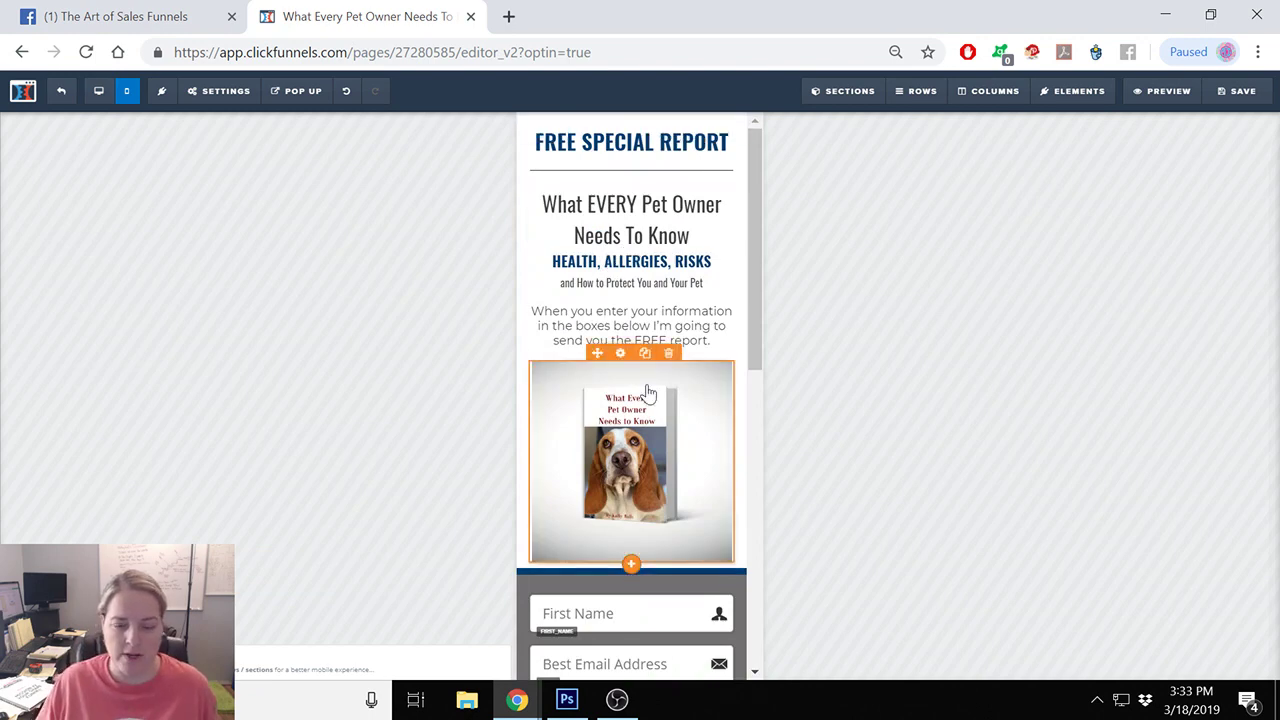
{"action": "left_click", "coordinate": [648, 392]}
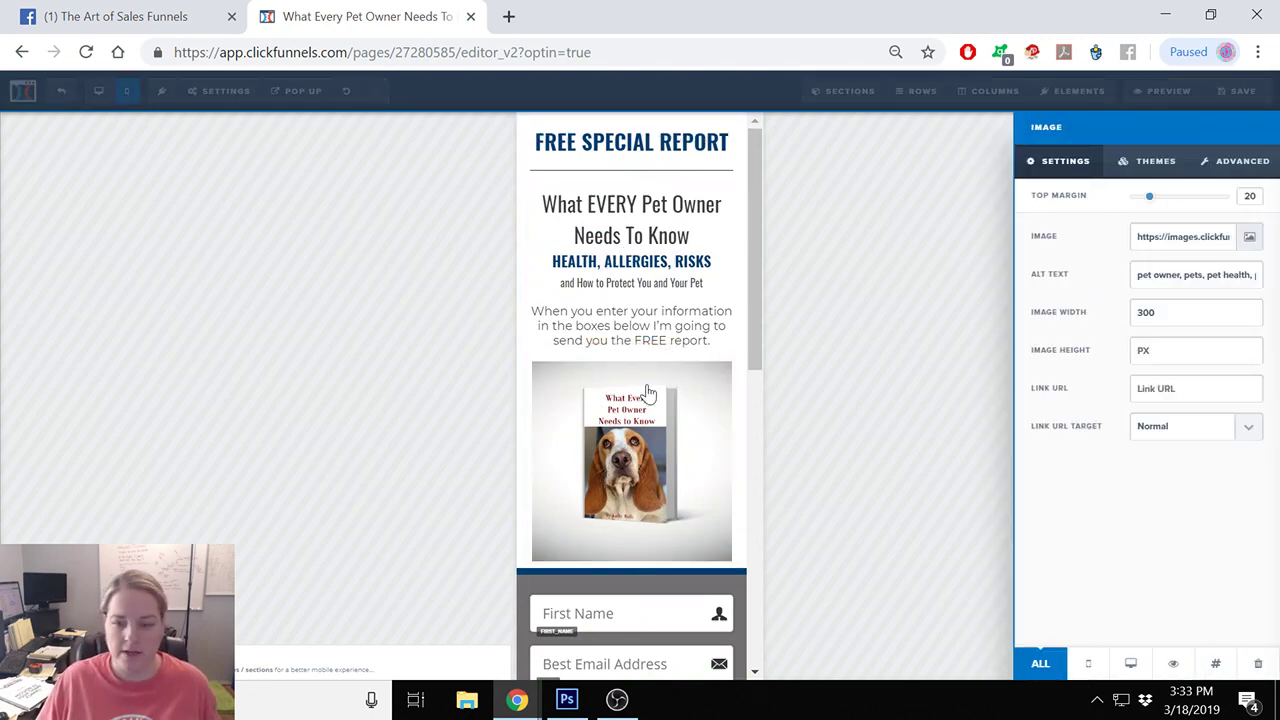
{"action": "left_click", "coordinate": [1131, 664]}
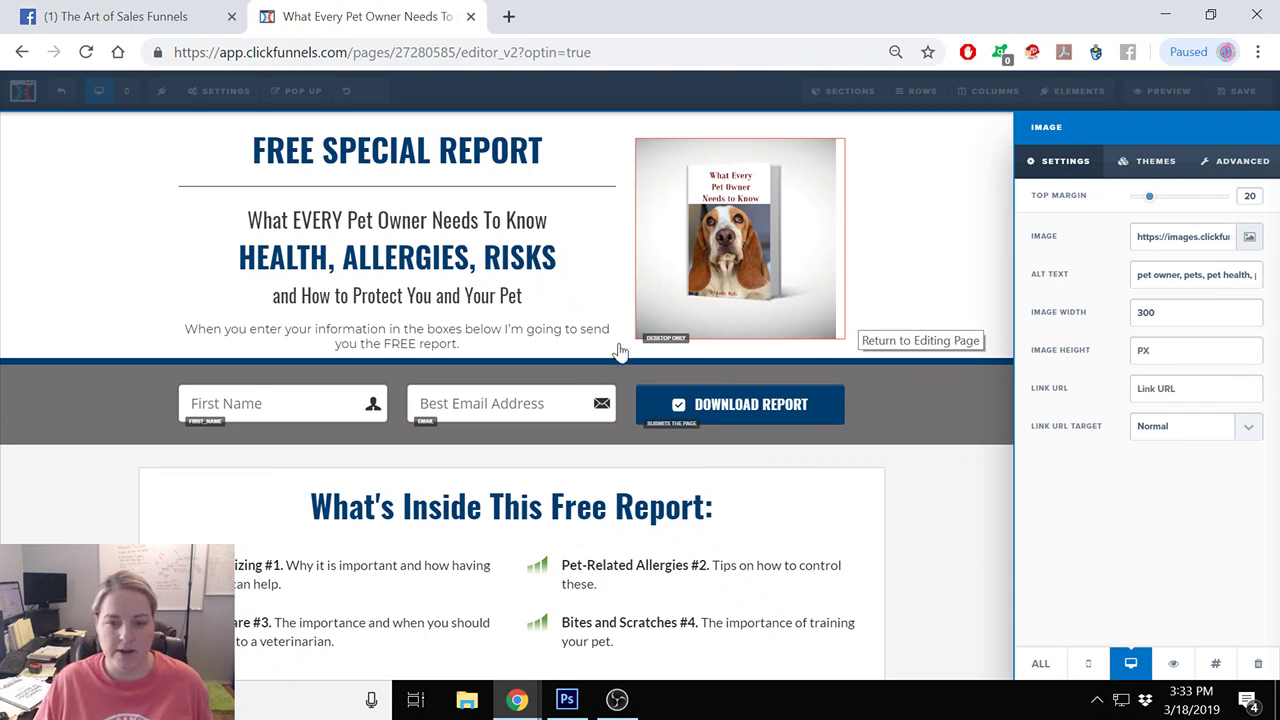
{"action": "left_click", "coordinate": [130, 112]}
{"action": "left_click", "coordinate": [127, 101]}
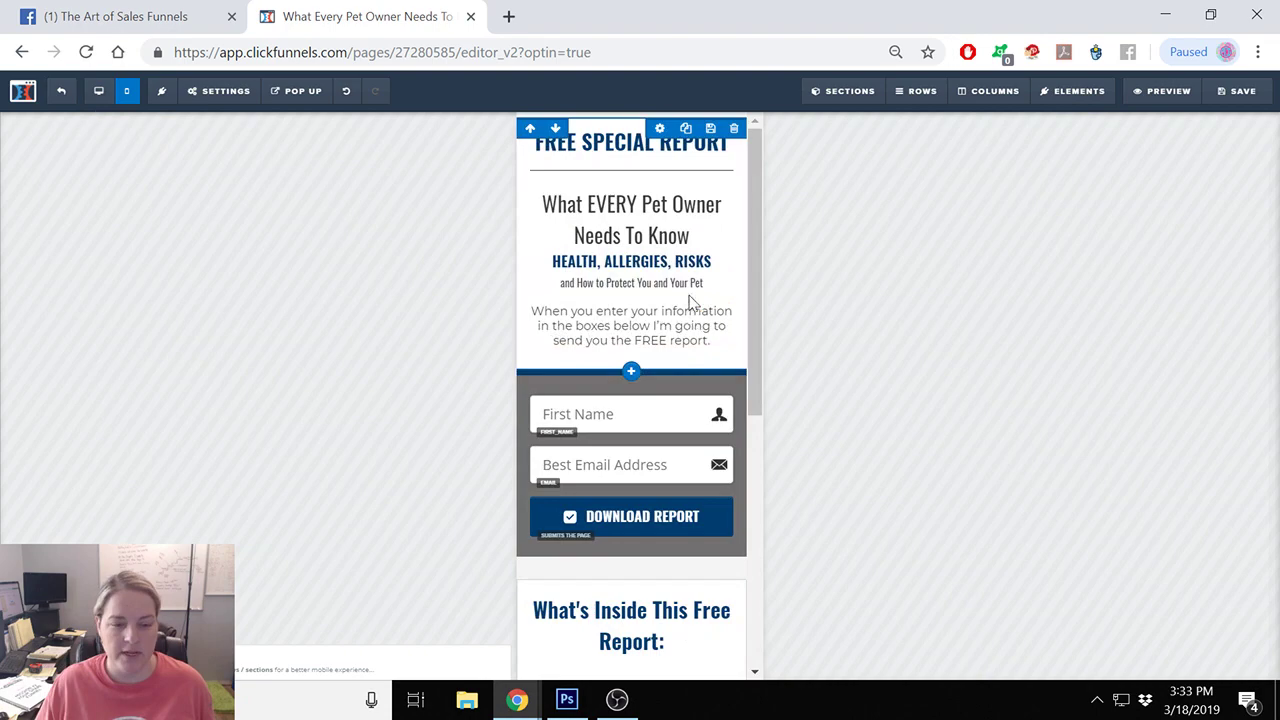
{"action": "scroll", "coordinate": [686, 286], "scroll_direction": "down", "scroll_amount": 4}
{"action": "scroll", "coordinate": [679, 484], "scroll_direction": "up", "scroll_amount": 4}
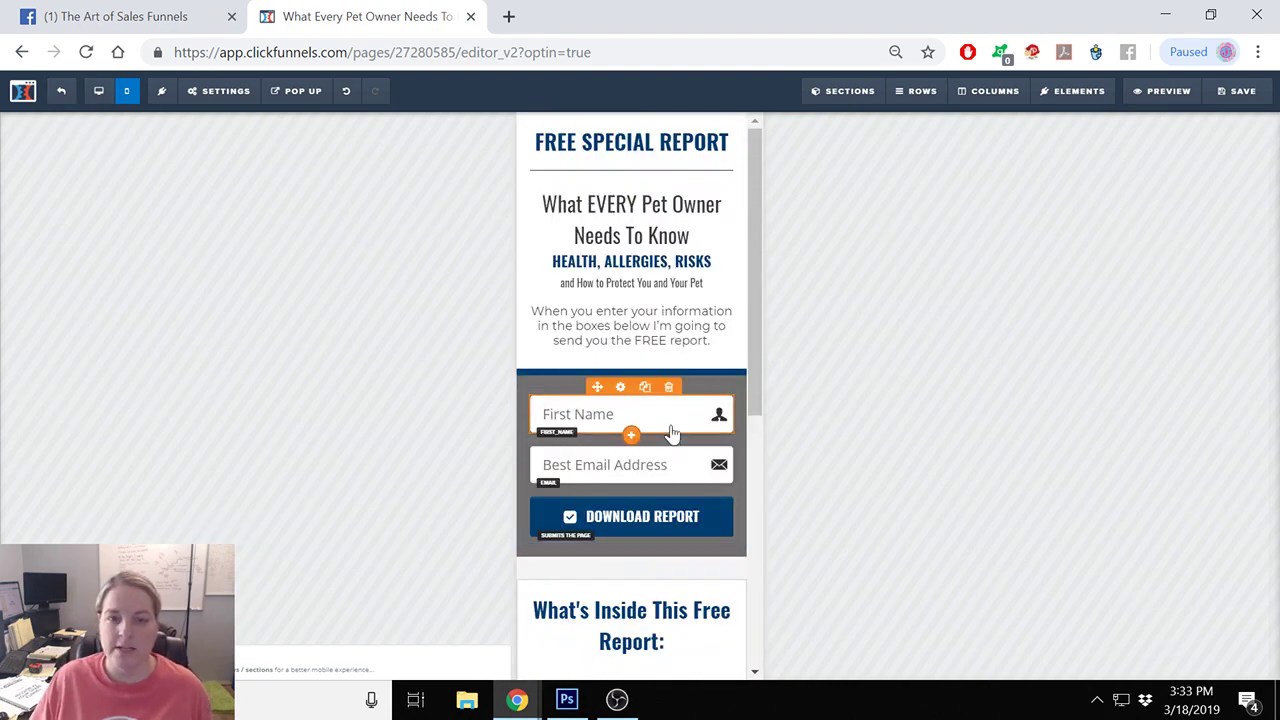
Set the book cover image to show on all devices from the desktop layout.
{"action": "left_click", "coordinate": [98, 96]}
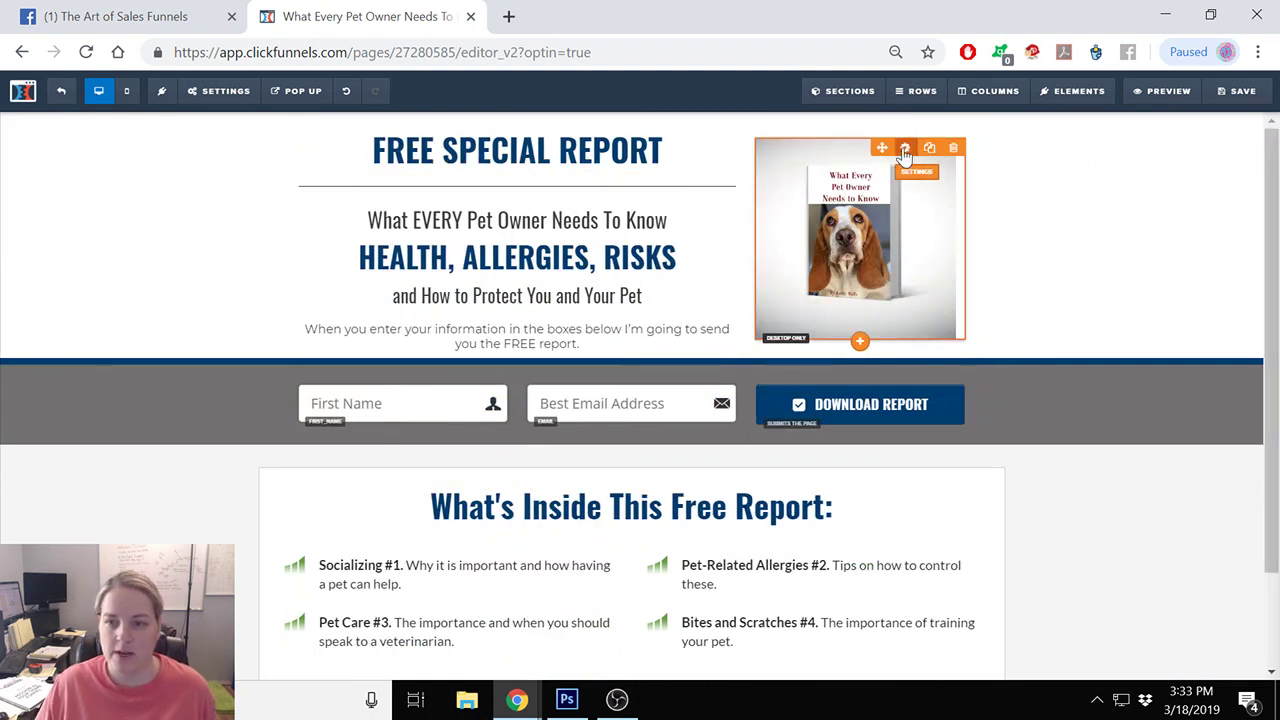
{"action": "left_click", "coordinate": [905, 170]}
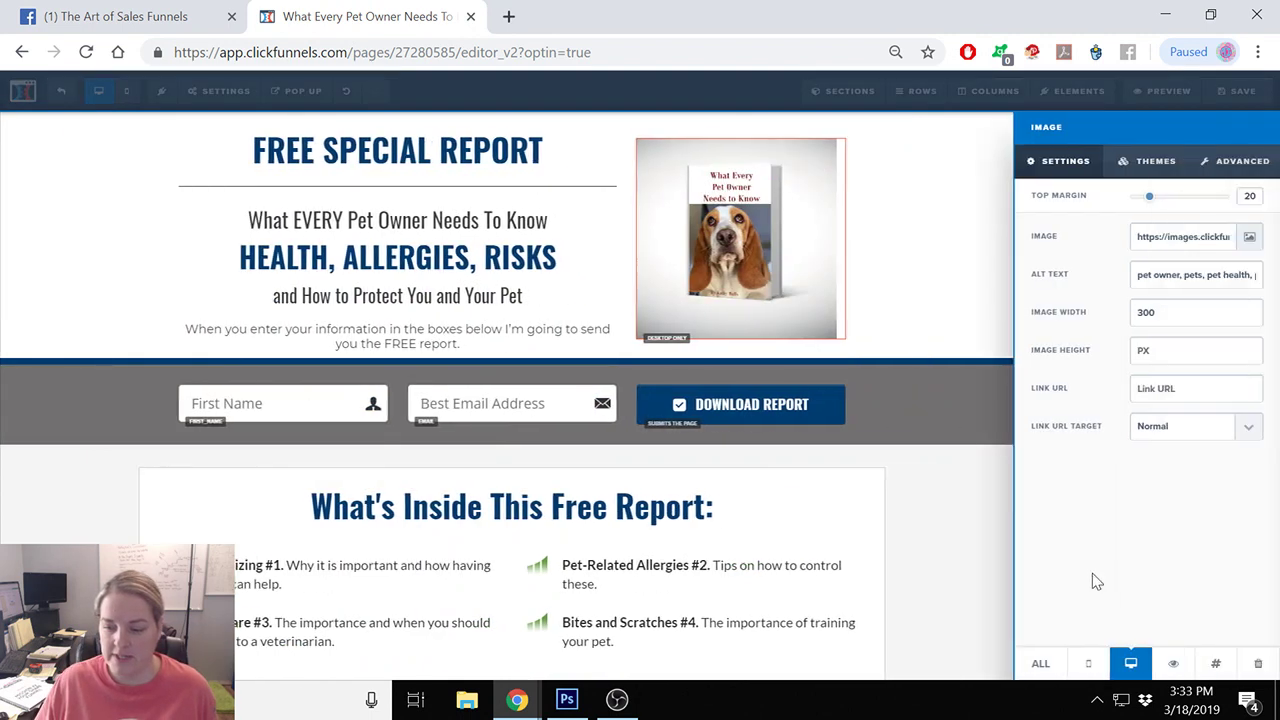
{"action": "left_click", "coordinate": [1045, 663]}
{"action": "left_click", "coordinate": [946, 514]}
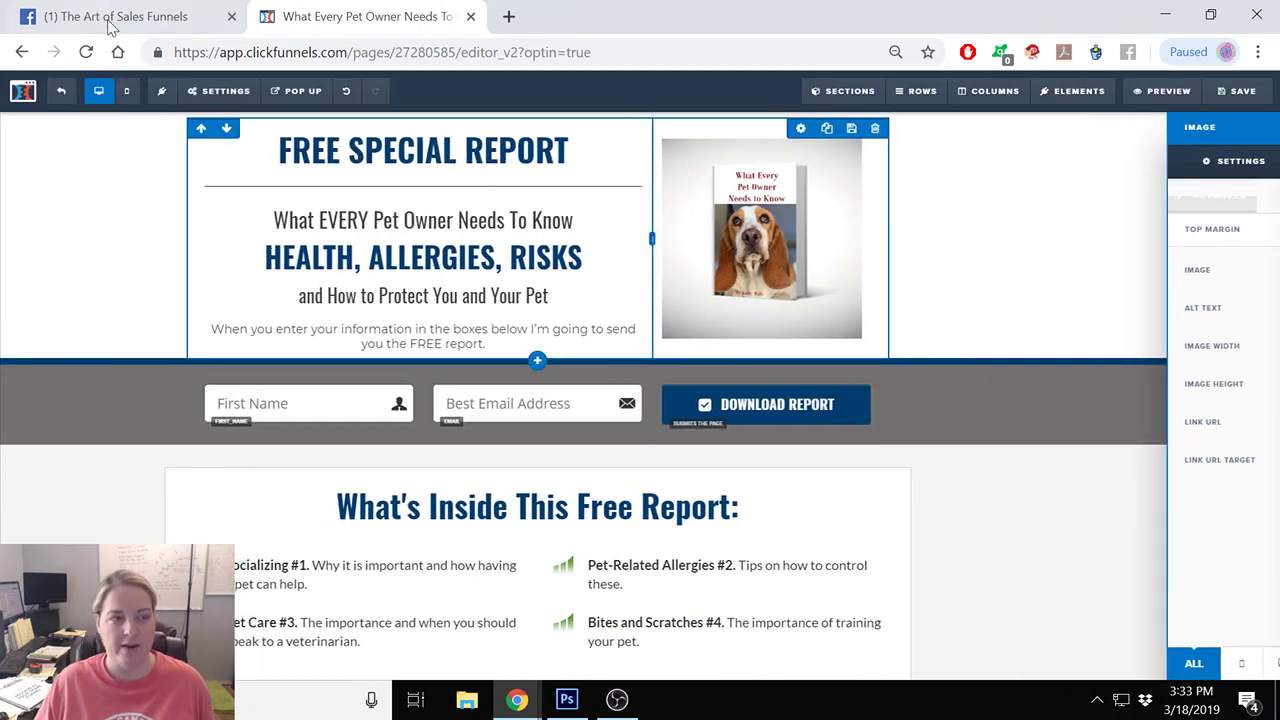
In the mobile layout, set the "What EVERY Pet Owner Needs To Know" headline's mobile size to 64px.
{"action": "left_click", "coordinate": [120, 91]}
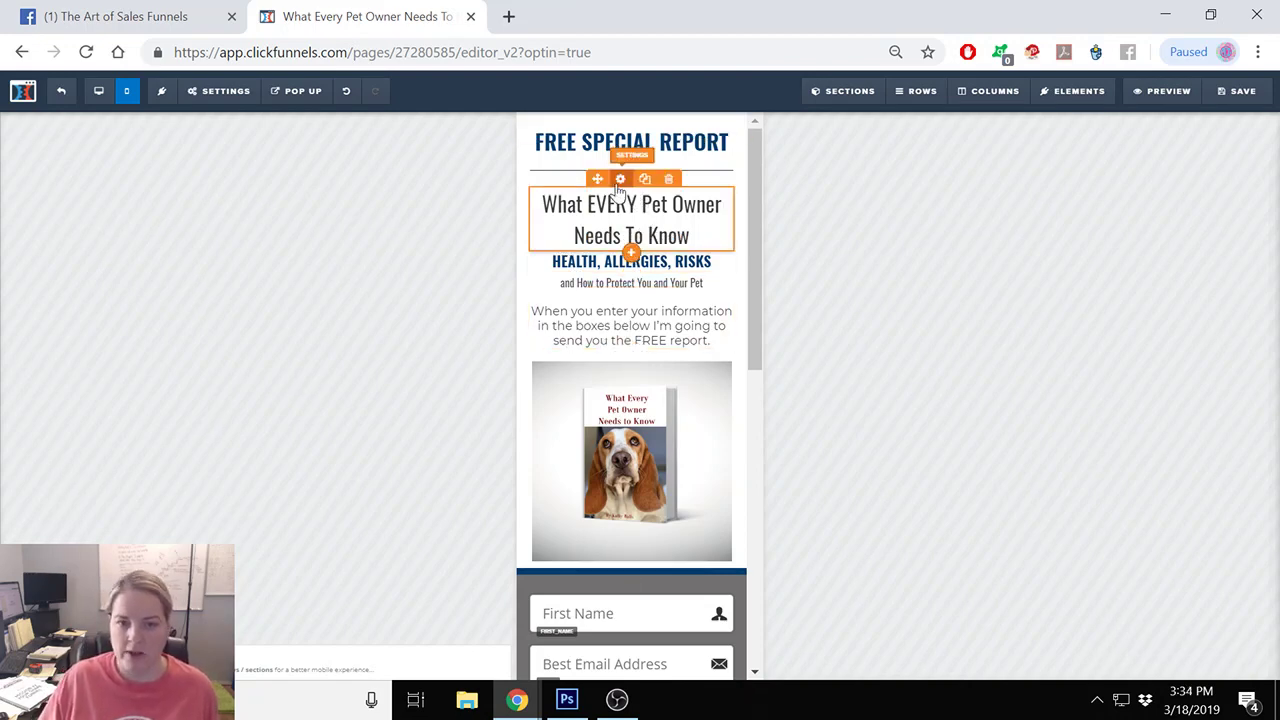
{"action": "left_click", "coordinate": [619, 181]}
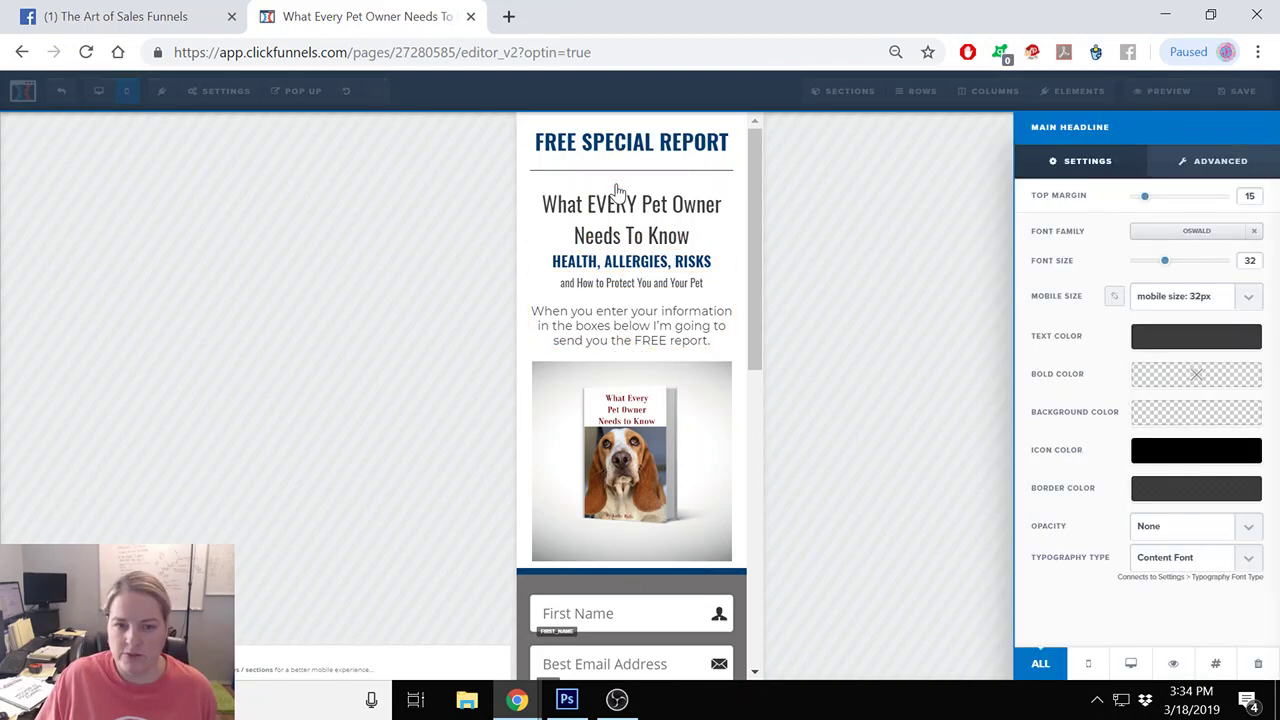
{"action": "left_click", "coordinate": [1204, 300]}
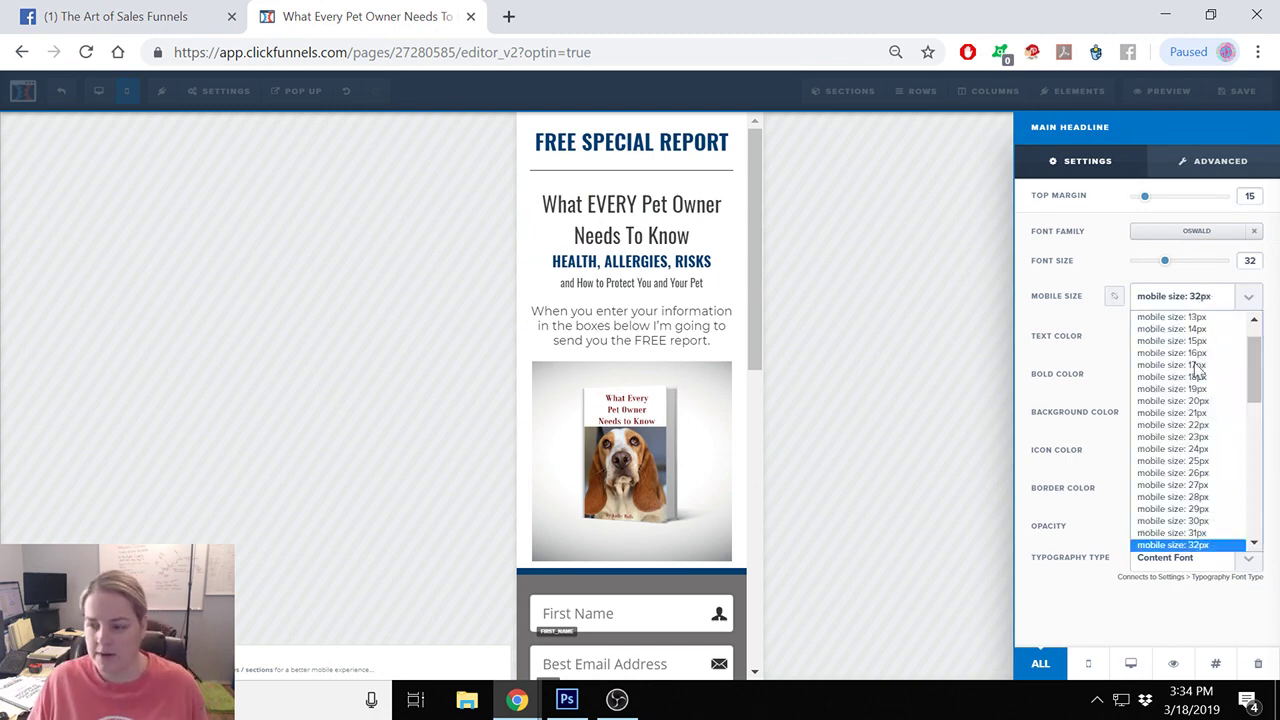
{"action": "scroll", "coordinate": [1197, 370], "scroll_direction": "down", "scroll_amount": 5}
{"action": "left_click", "coordinate": [1194, 458]}
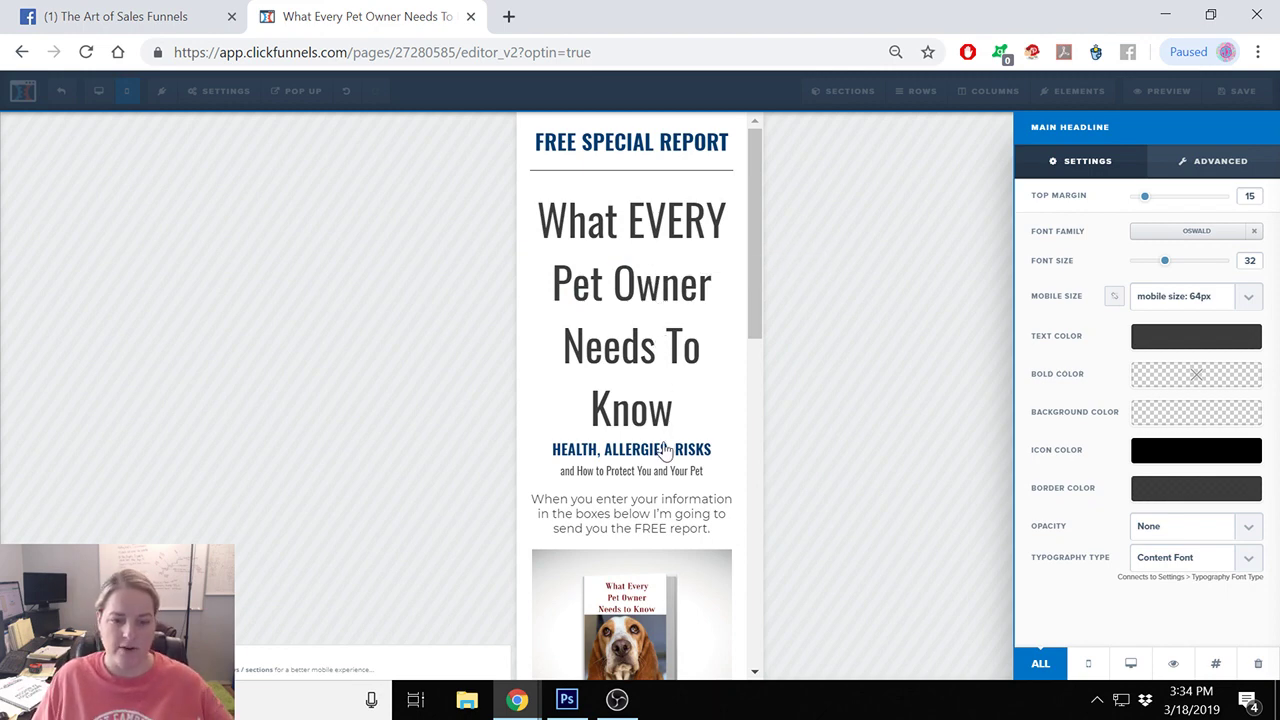
Set the "What EVERY Pet Owner Needs To Know" headline's mobile size to 32px.
{"action": "left_click", "coordinate": [1175, 300]}
{"action": "scroll", "coordinate": [1175, 390], "scroll_direction": "up", "scroll_amount": 10}
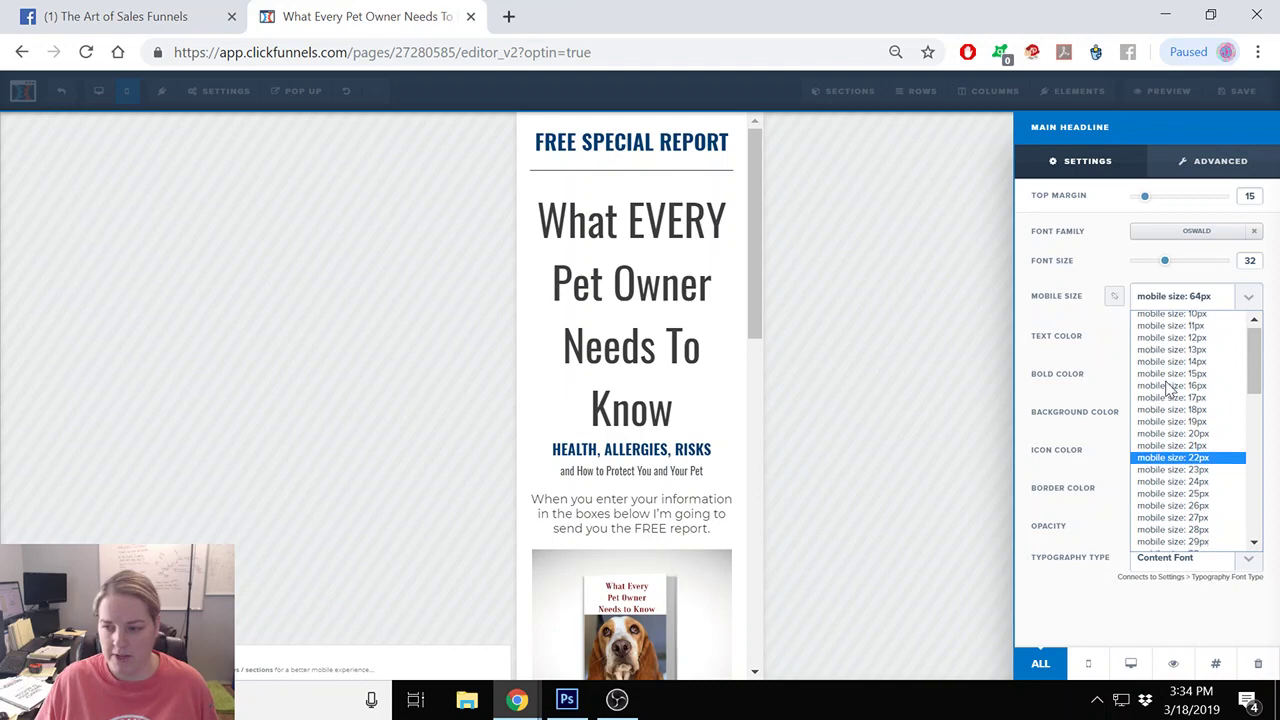
{"action": "scroll", "coordinate": [1170, 400], "scroll_direction": "down", "scroll_amount": 6}
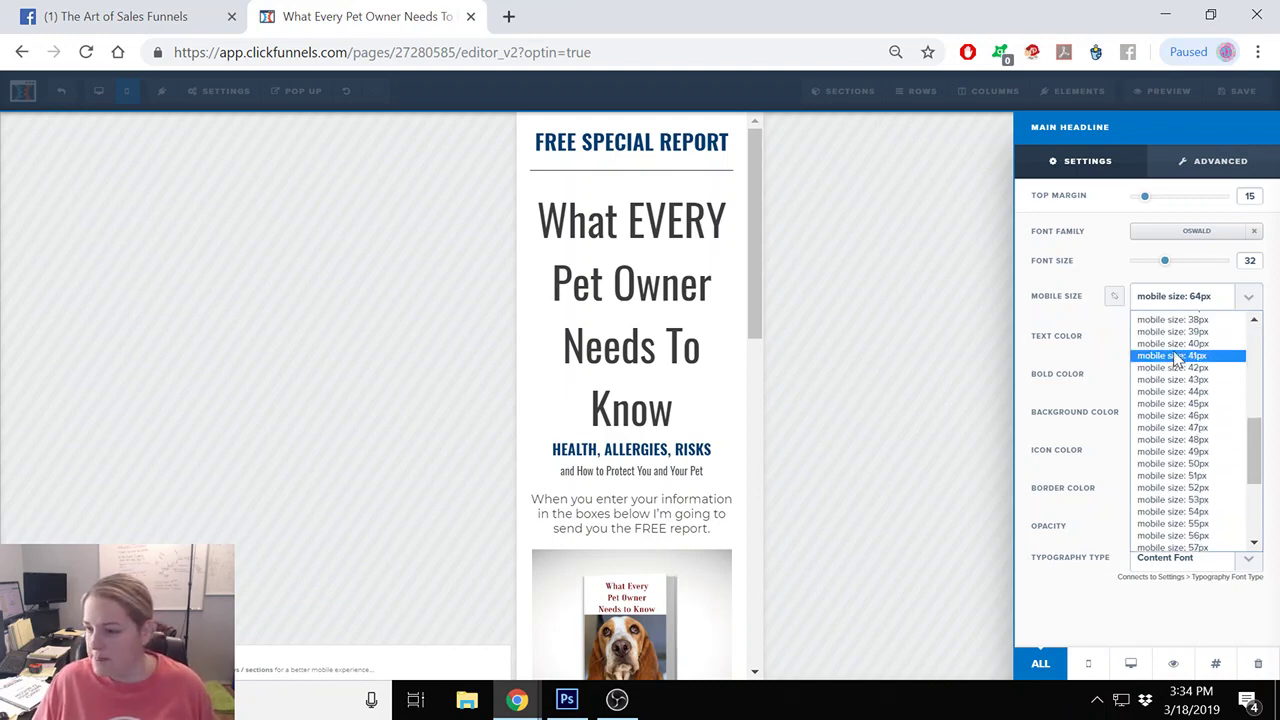
{"action": "scroll", "coordinate": [1175, 362], "scroll_direction": "up", "scroll_amount": 6}
{"action": "scroll", "coordinate": [1175, 440], "scroll_direction": "down", "scroll_amount": 6}
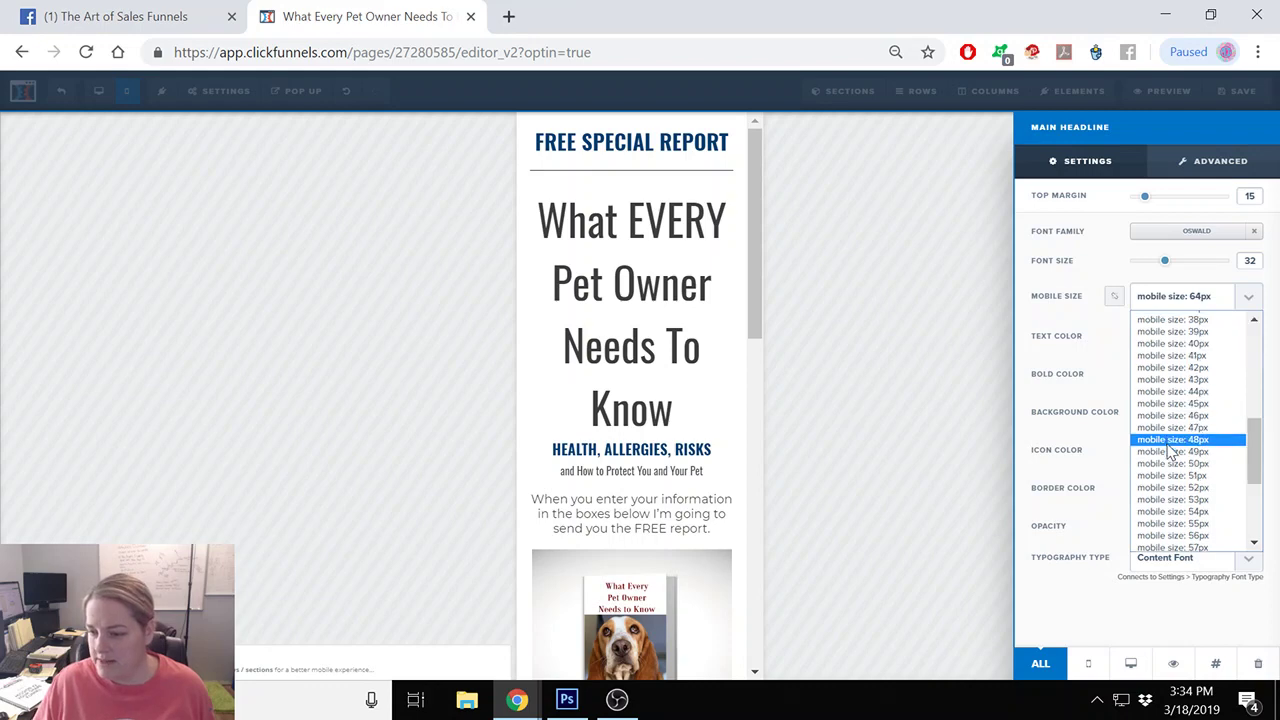
{"action": "left_click_drag", "start_coordinate": [1254, 418], "coordinate": [1254, 400]}
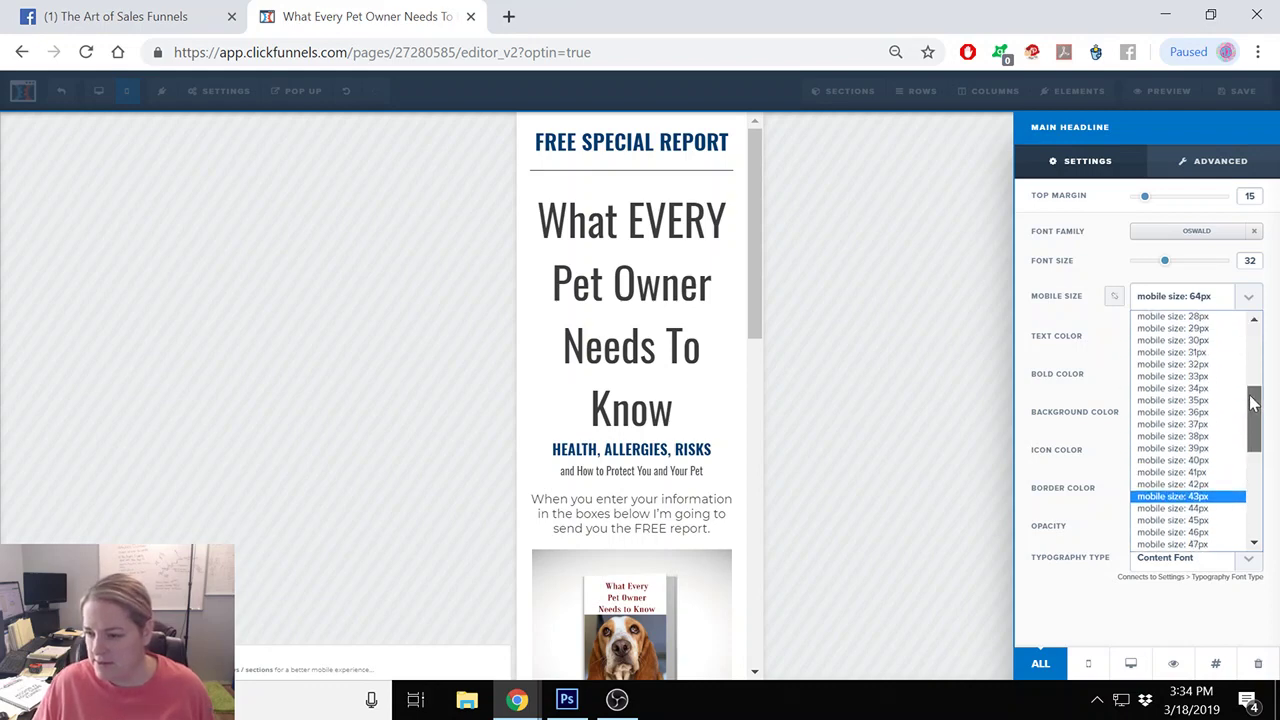
{"action": "left_click", "coordinate": [1172, 364]}
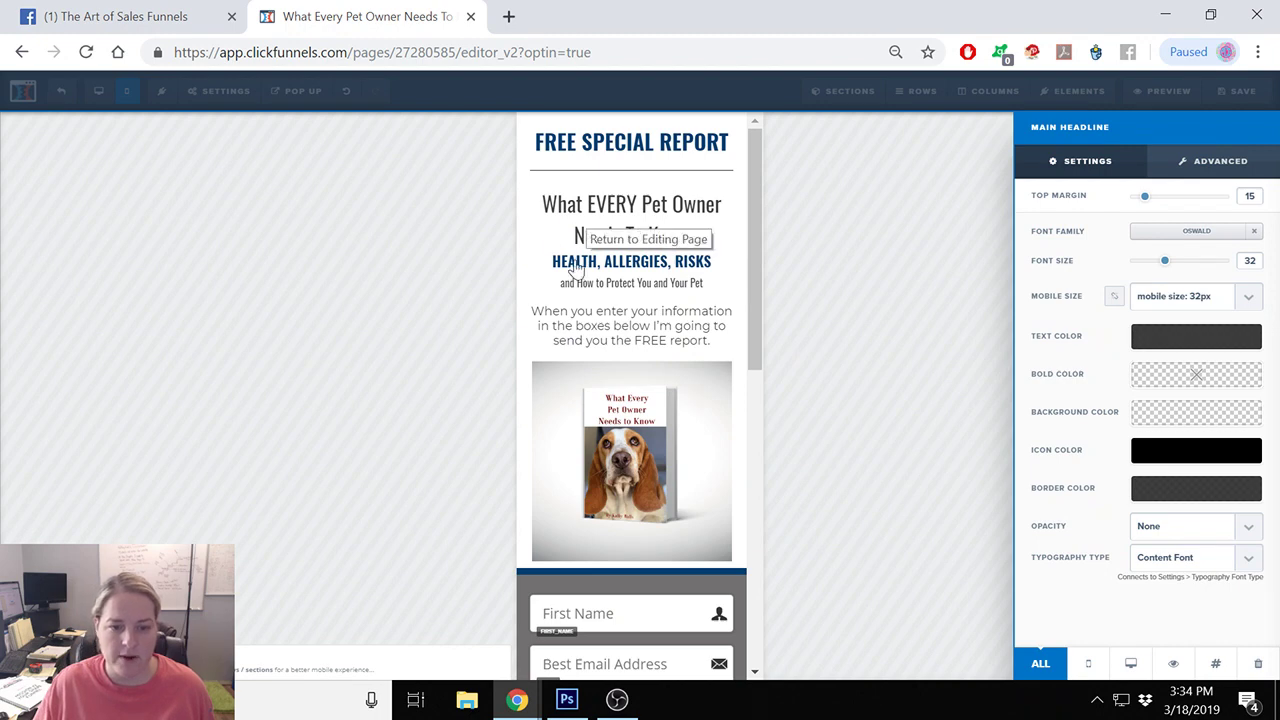
Examine the settings of the "HEALTH, ALLERGIES, RISKS" headline, including its mobile size, and close them.
{"action": "left_click", "coordinate": [640, 271]}
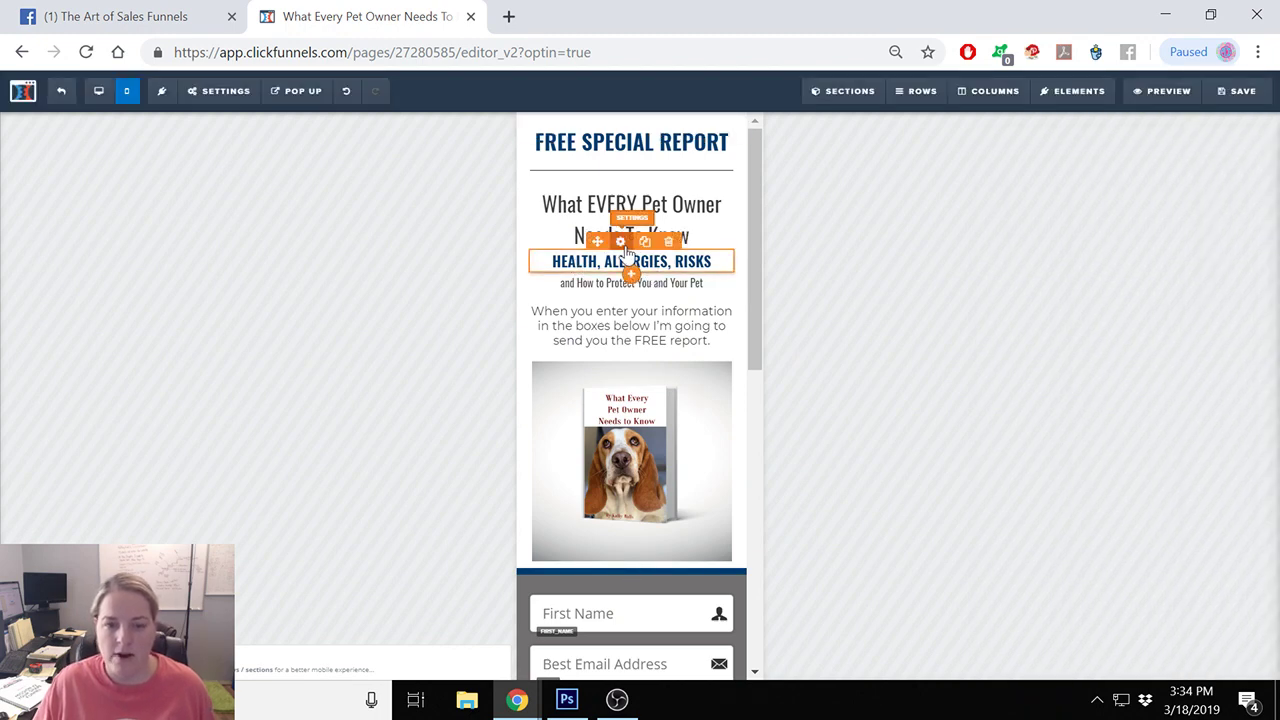
{"action": "left_click", "coordinate": [621, 244]}
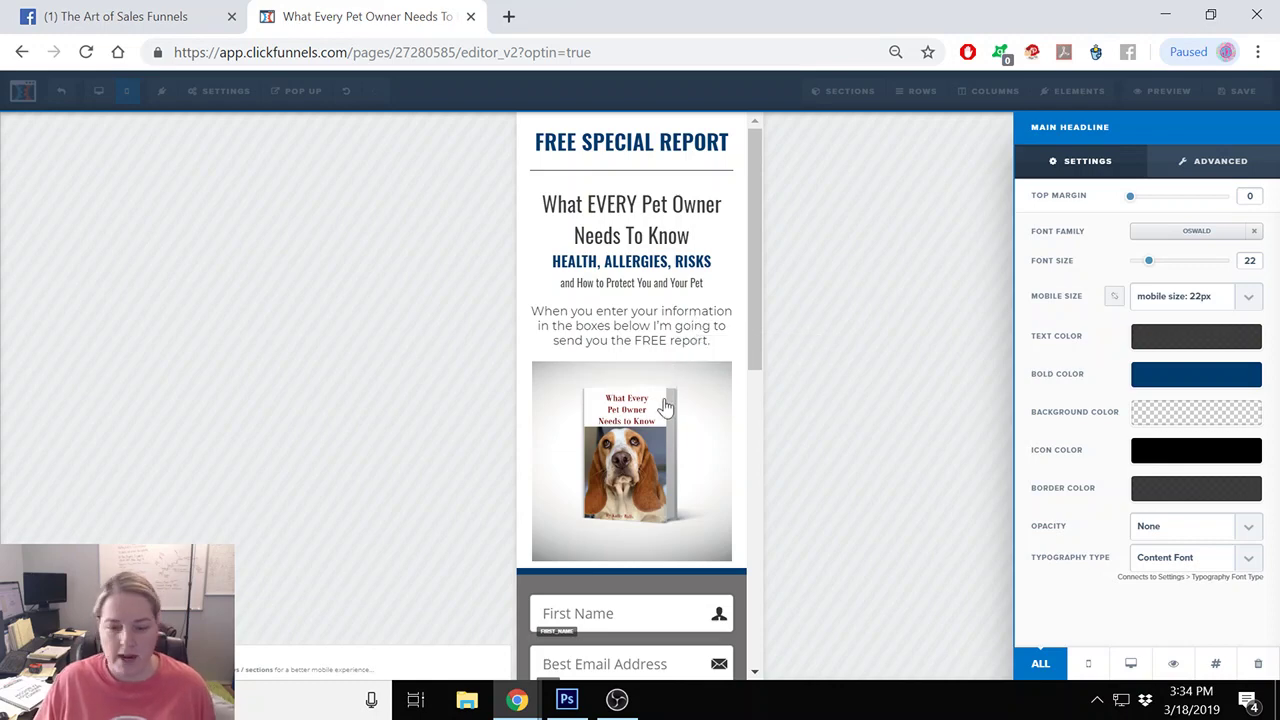
{"action": "left_click", "coordinate": [862, 452]}
Set the mobile size of the "Follow Bear and Mollie on FaceBook" sub-headline to 66px and check how it looks.
{"action": "scroll", "coordinate": [657, 514], "scroll_direction": "down", "scroll_amount": 5}
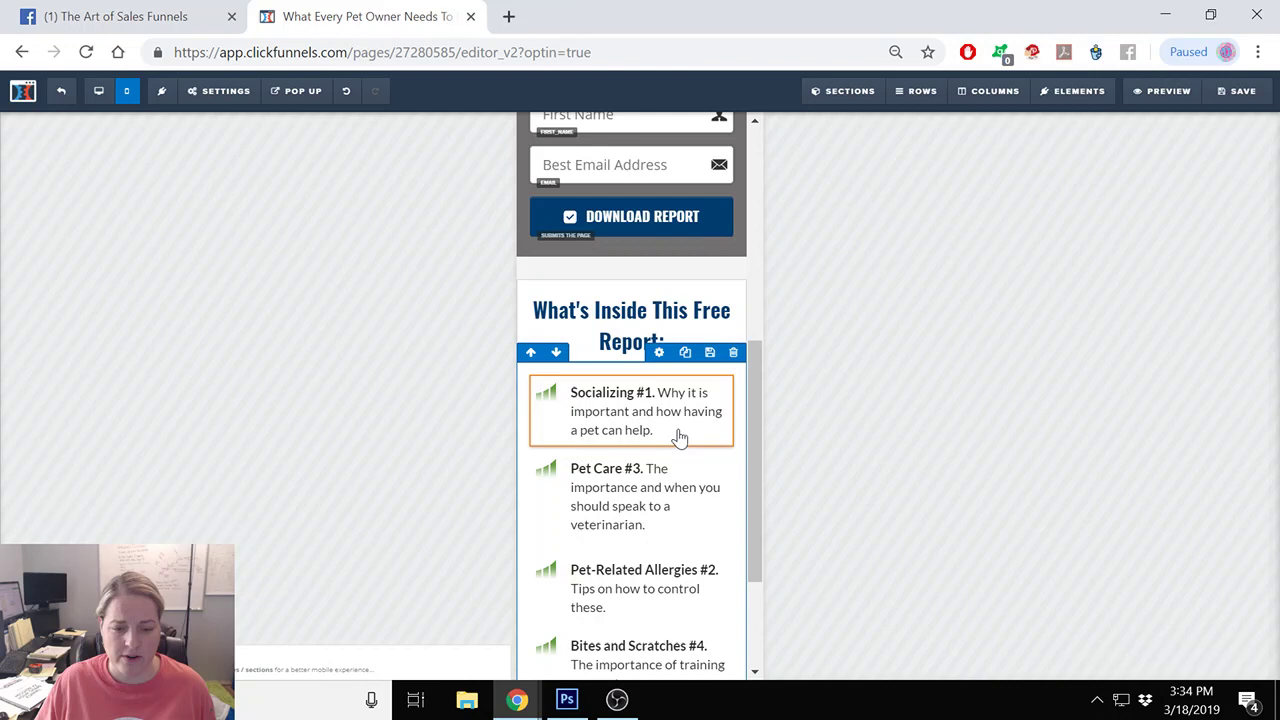
{"action": "scroll", "coordinate": [650, 460], "scroll_direction": "down", "scroll_amount": 2}
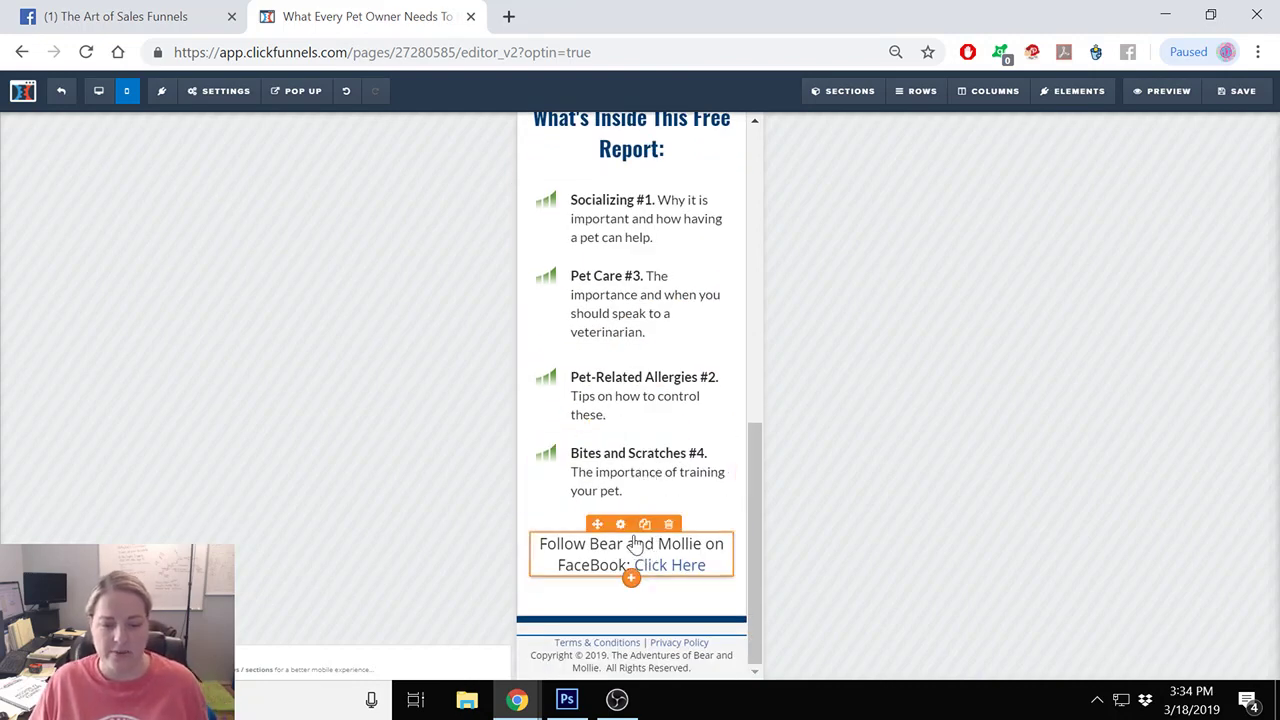
{"action": "left_click", "coordinate": [621, 525]}
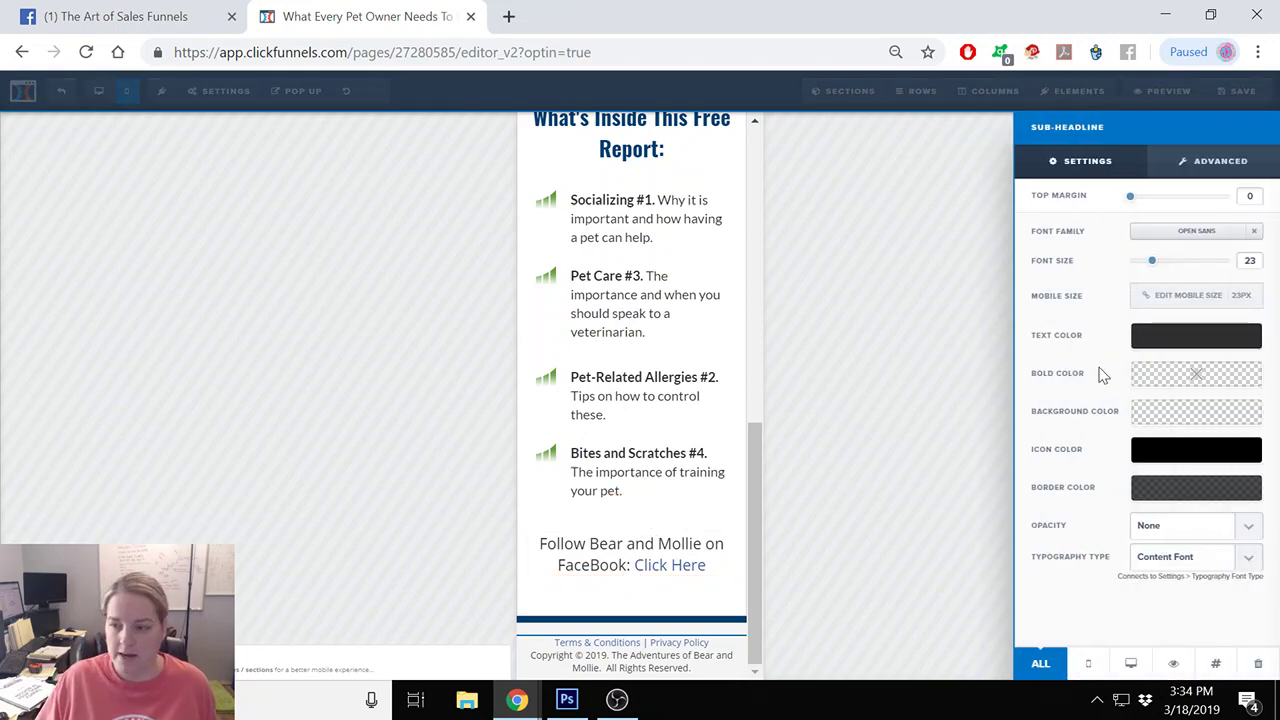
{"action": "left_click", "coordinate": [1169, 311]}
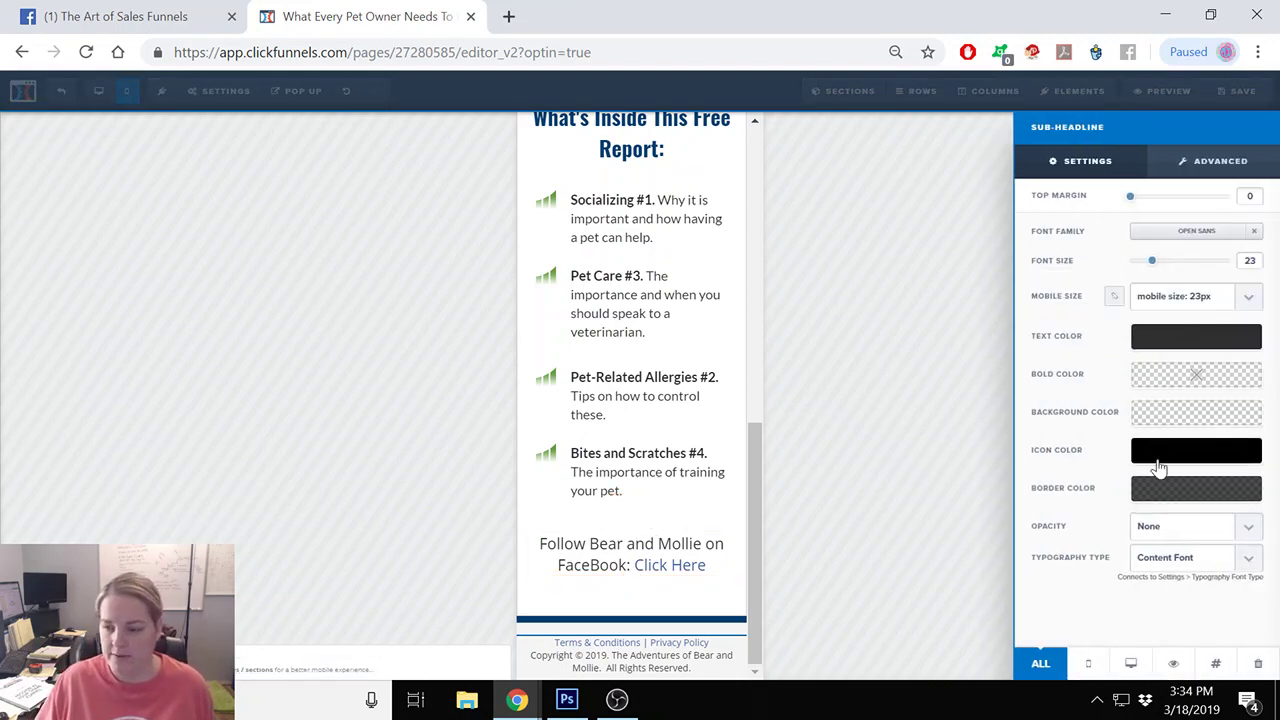
{"action": "left_click", "coordinate": [1175, 313]}
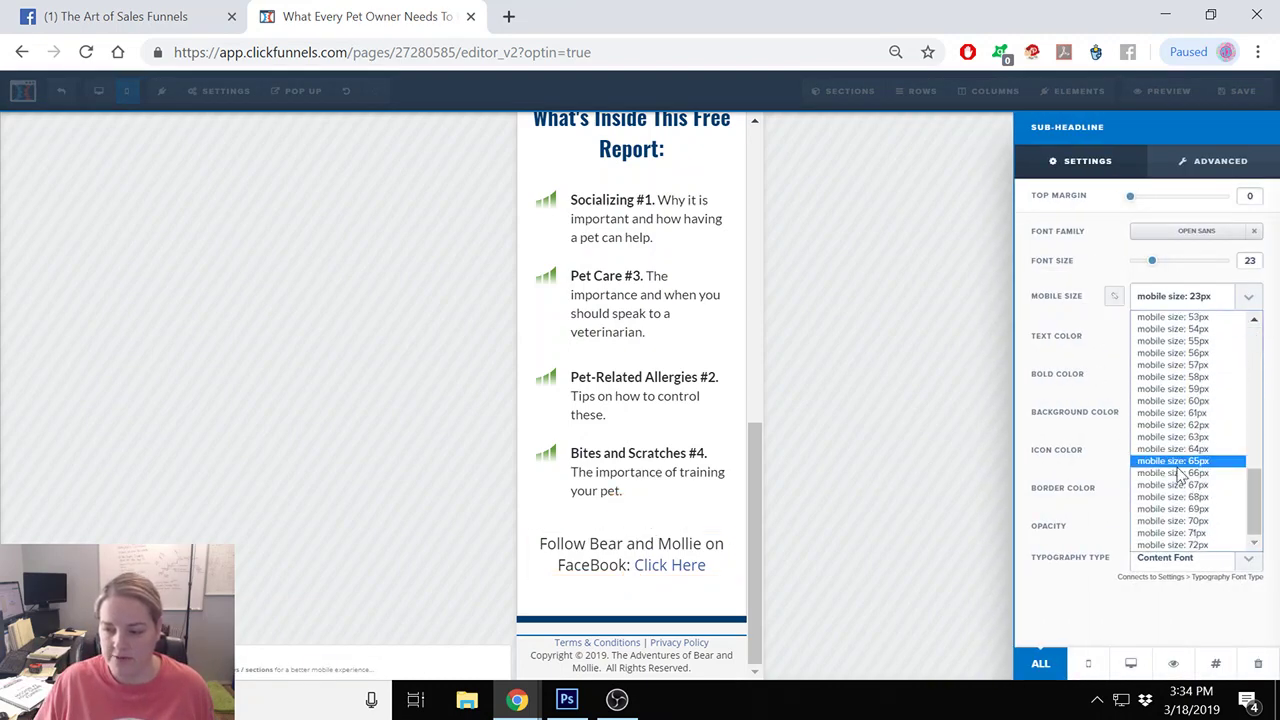
{"action": "left_click", "coordinate": [1180, 477]}
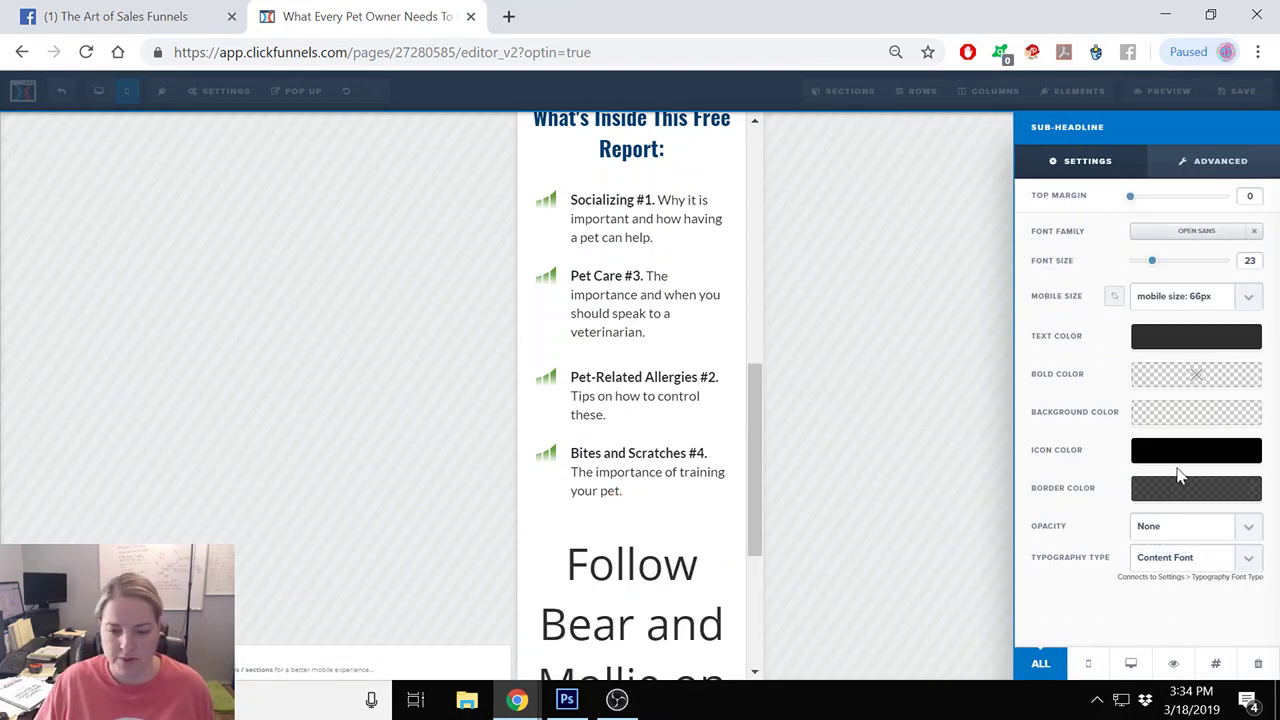
{"action": "left_click", "coordinate": [640, 400]}
{"action": "scroll", "coordinate": [640, 400], "scroll_direction": "down", "scroll_amount": 3}
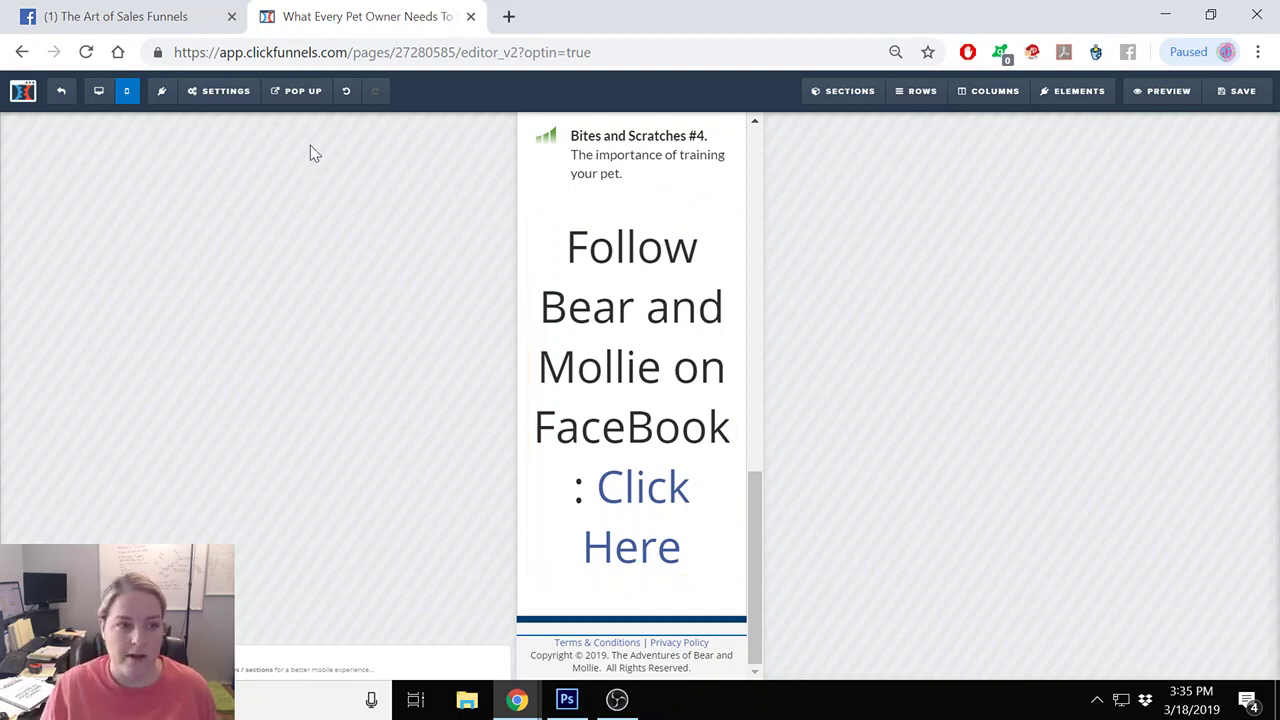
Undo the Facebook sub-headline's mobile size change and look over the mobile page.
{"action": "left_click", "coordinate": [346, 93]}
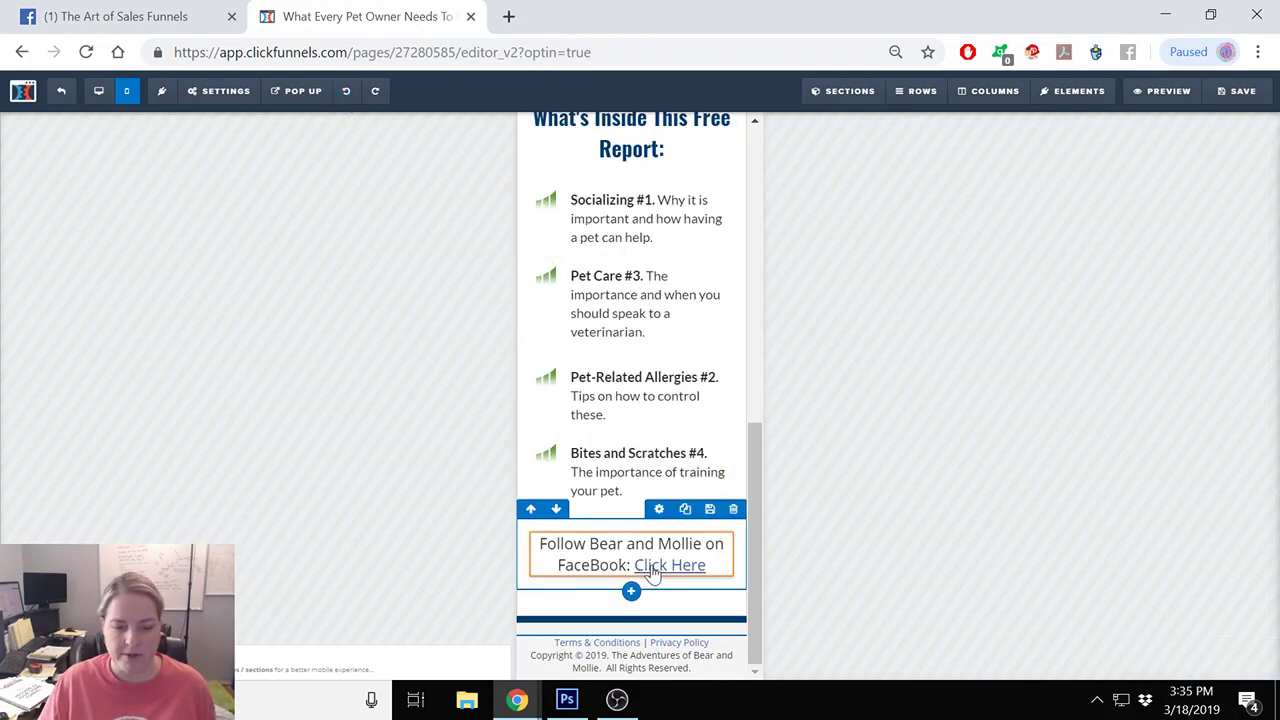
{"action": "scroll", "coordinate": [666, 443], "scroll_direction": "up", "scroll_amount": 6}
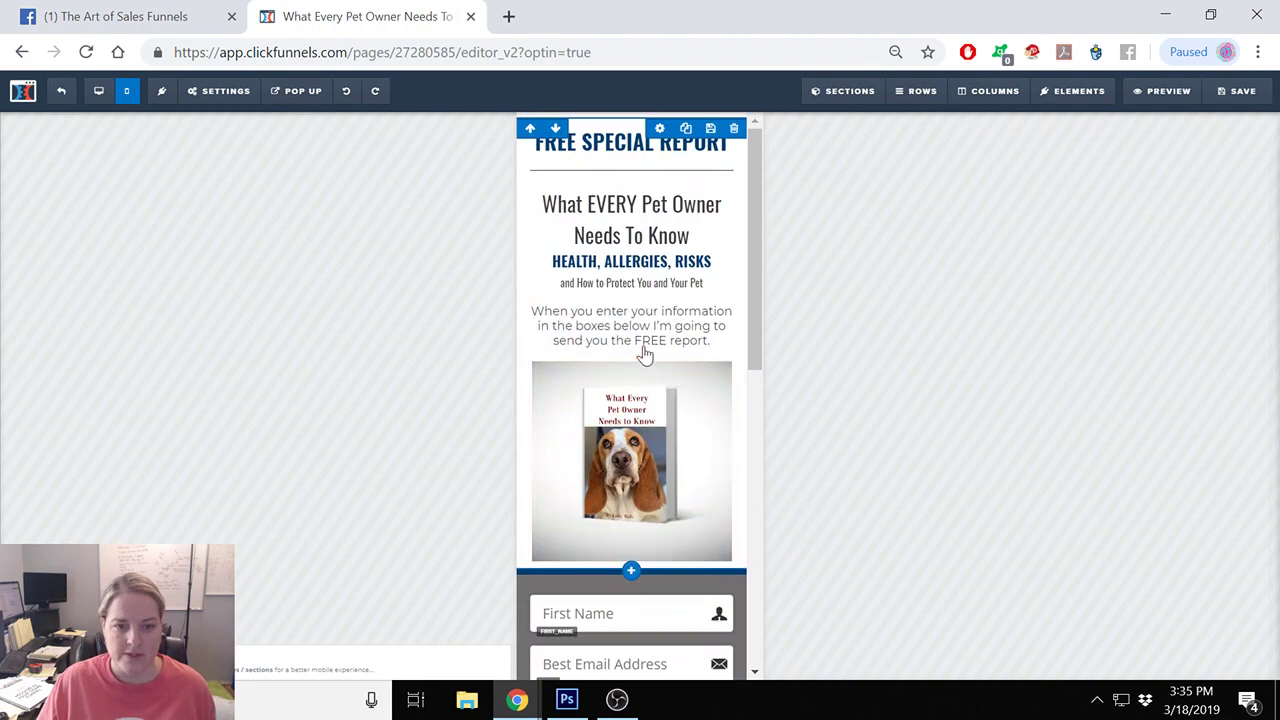
{"action": "scroll", "coordinate": [643, 400], "scroll_direction": "down", "scroll_amount": 6}
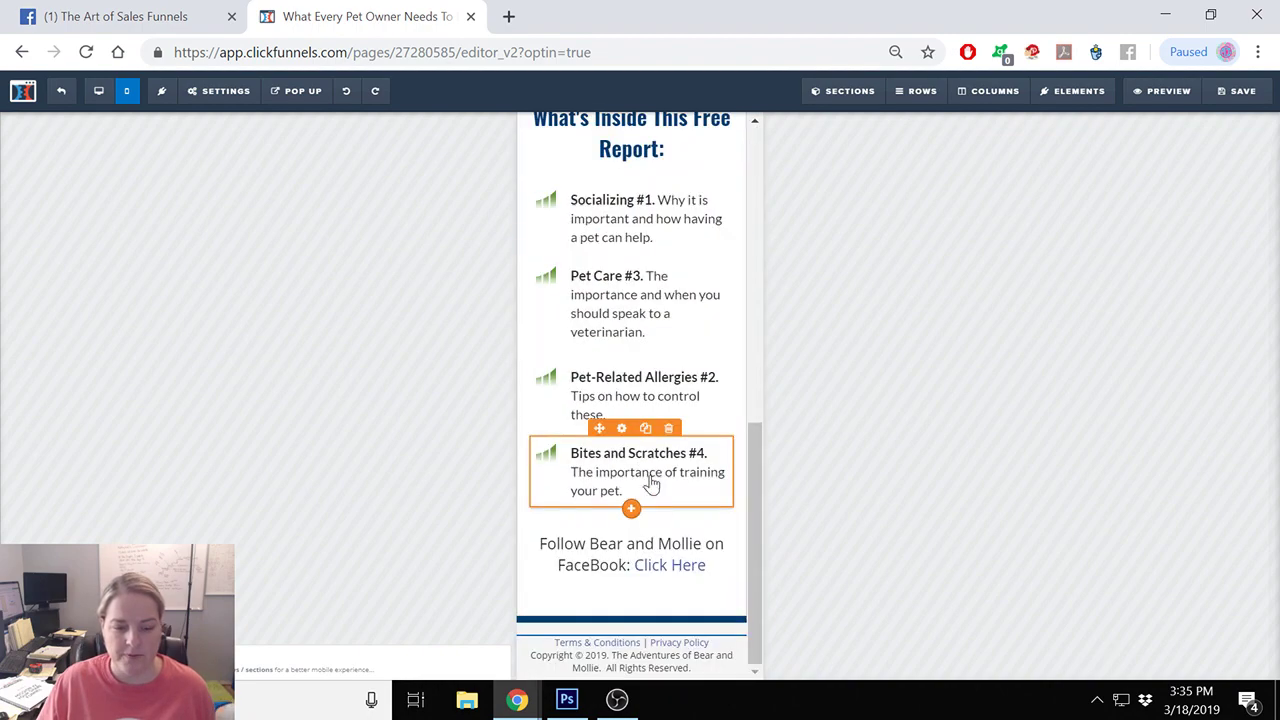
Return to the desktop layout and examine the book cover image's settings and device visibility options.
{"action": "left_click", "coordinate": [98, 92]}
{"action": "scroll", "coordinate": [614, 254], "scroll_direction": "up", "scroll_amount": 2}
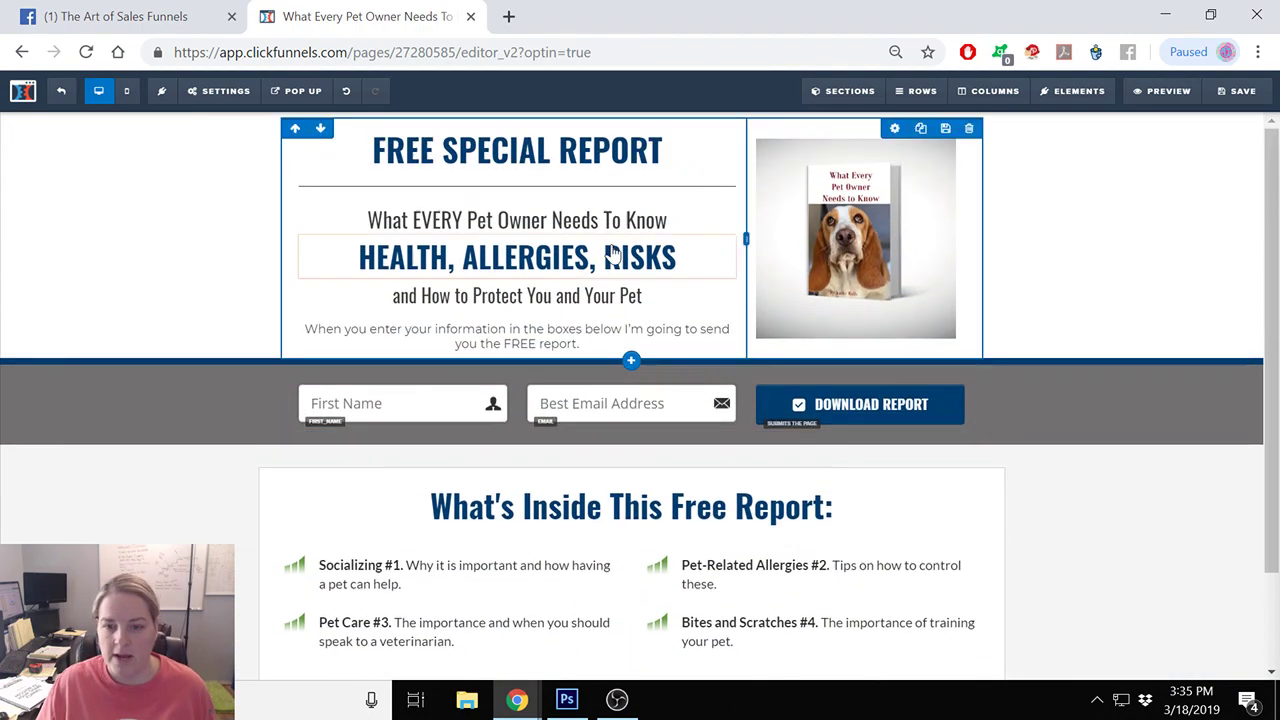
{"action": "scroll", "coordinate": [760, 503], "scroll_direction": "down", "scroll_amount": 1}
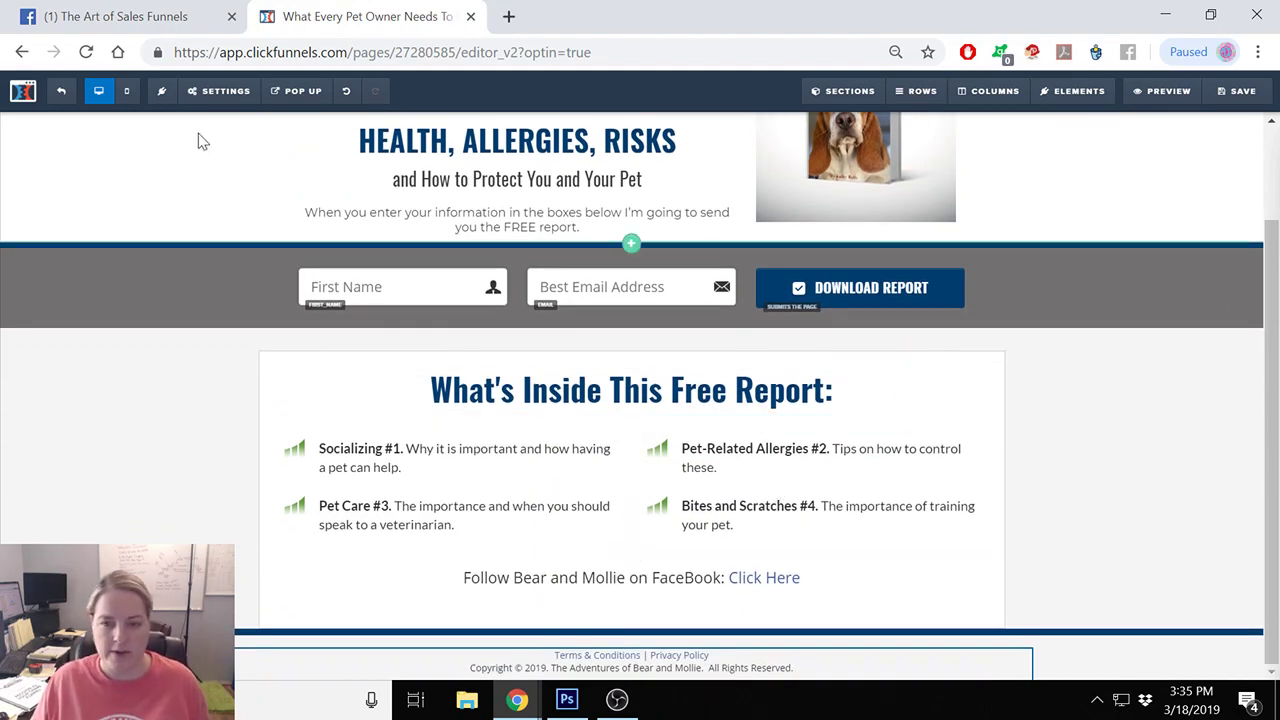
{"action": "left_click", "coordinate": [881, 160]}
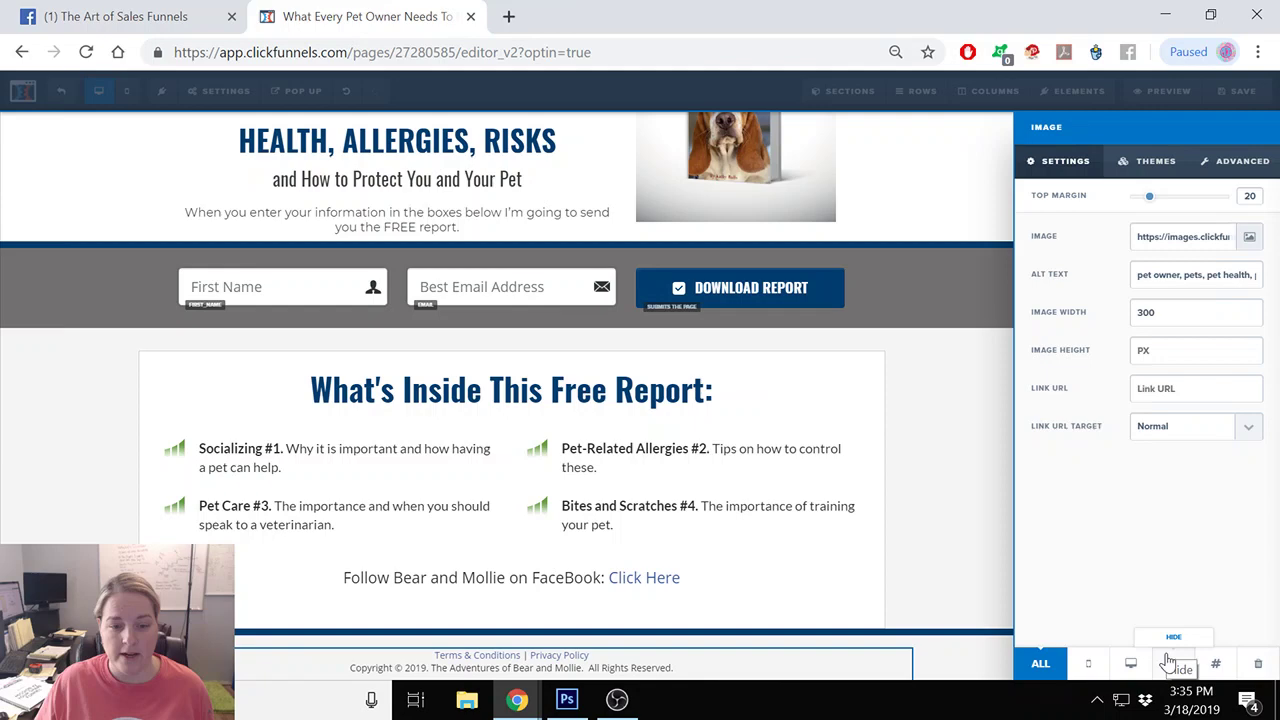
{"action": "left_click", "coordinate": [967, 535]}
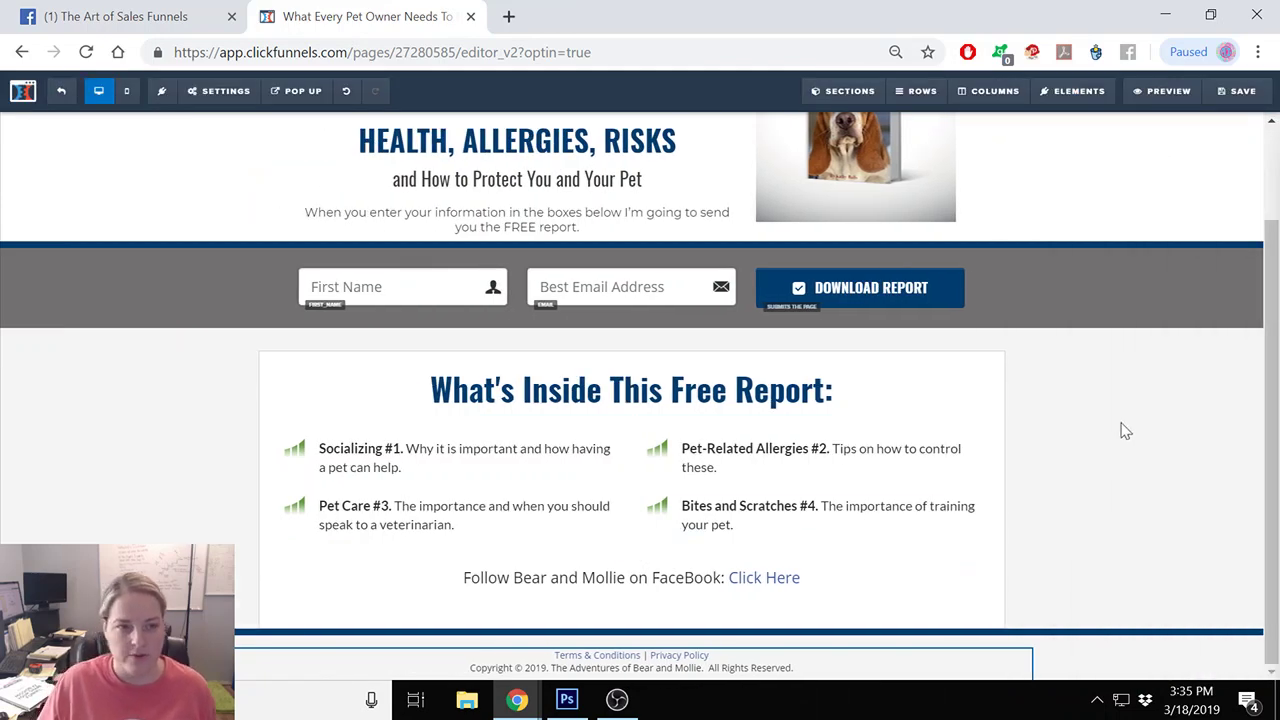
Save the landing page.
{"action": "scroll", "coordinate": [1125, 430], "scroll_direction": "up", "scroll_amount": 2}
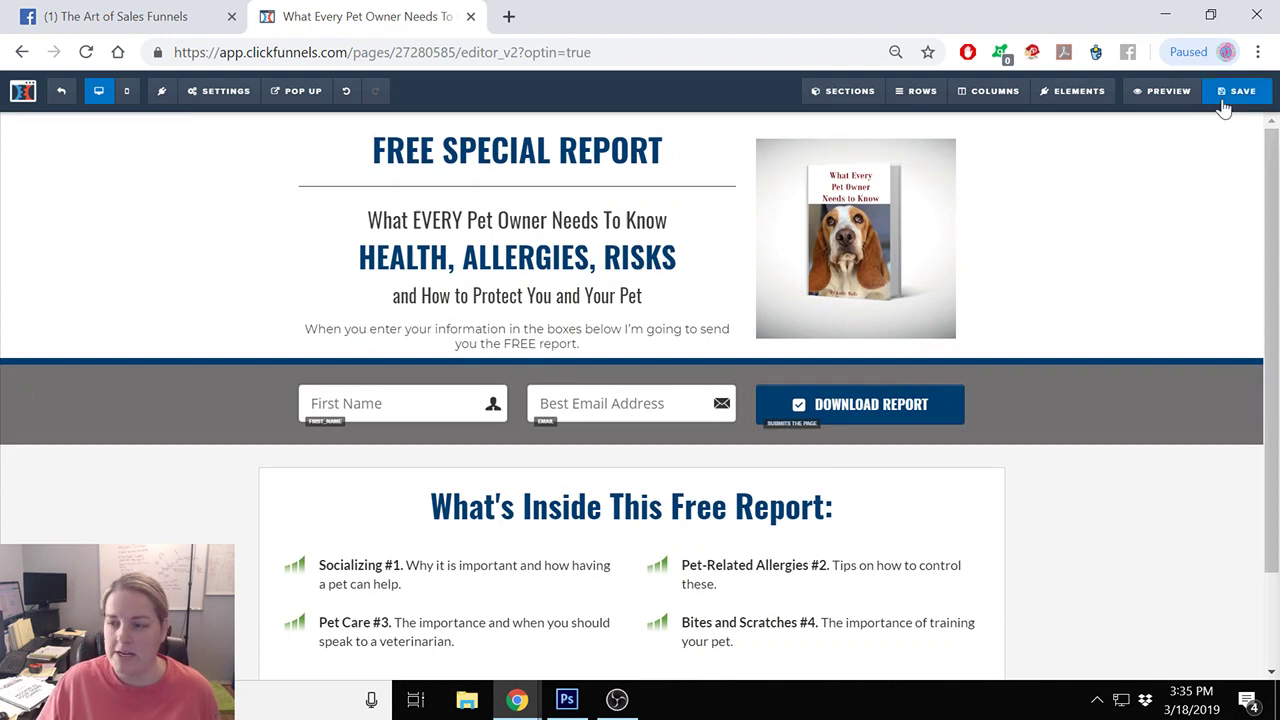
{"action": "left_click", "coordinate": [1226, 97]}
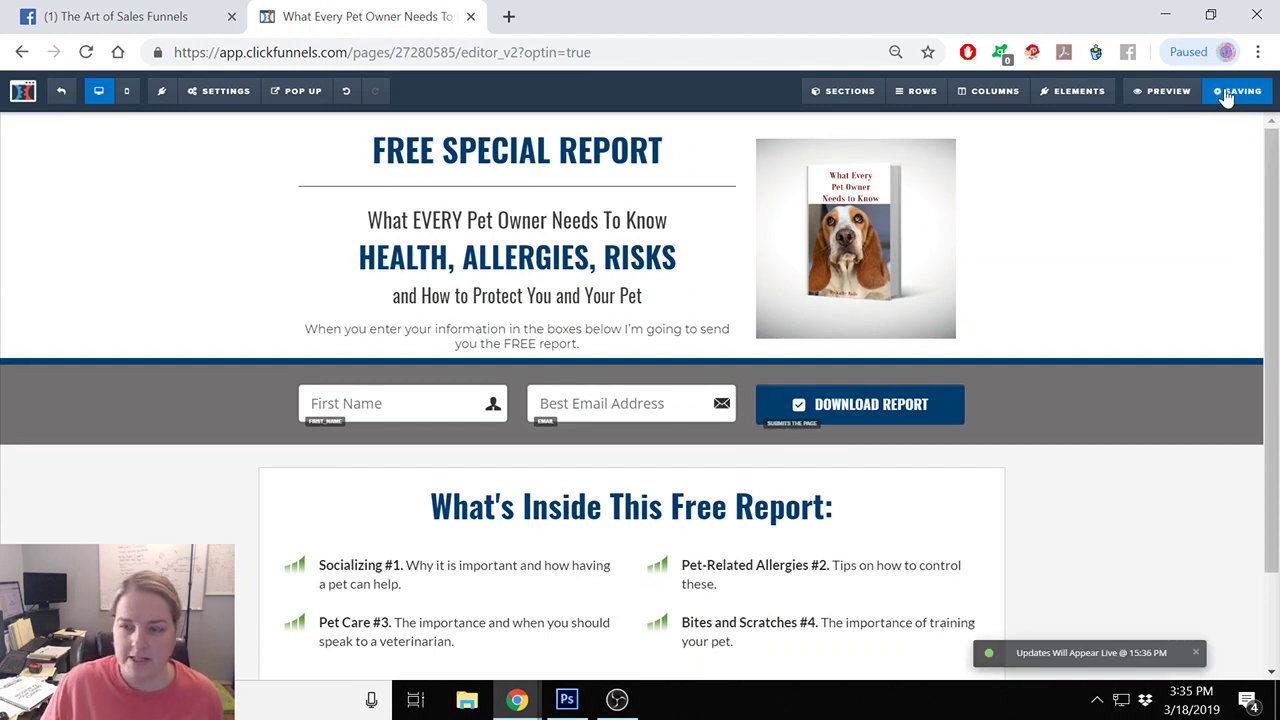